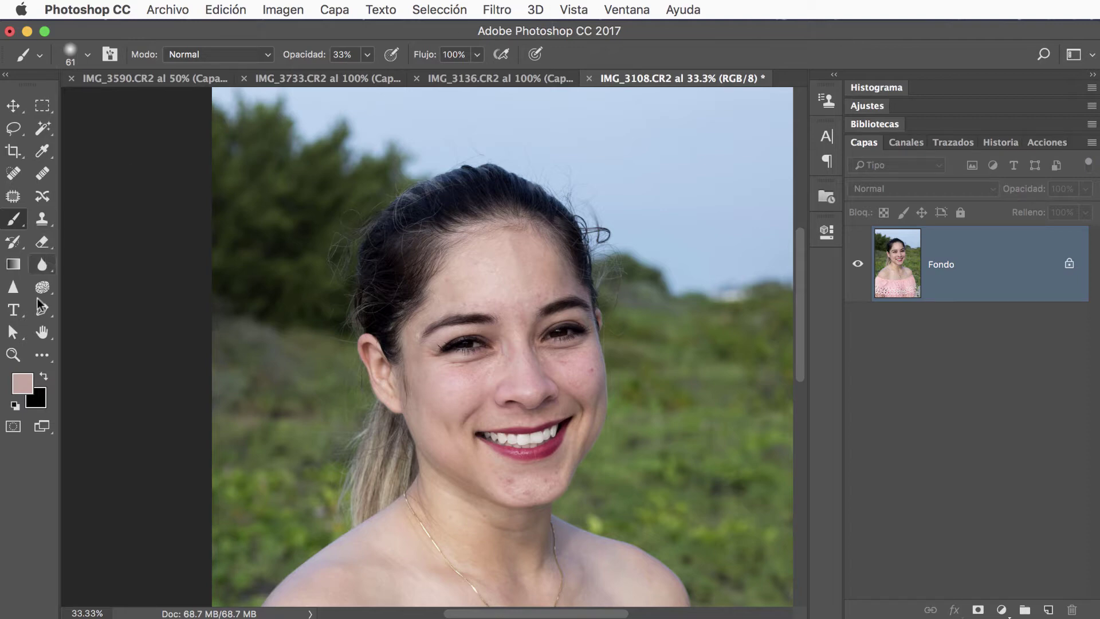
Zoom the IMG_3108 portrait to 100% on the eye and pan so both eyes are centred
{"action": "left_click", "coordinate": [13, 355]}
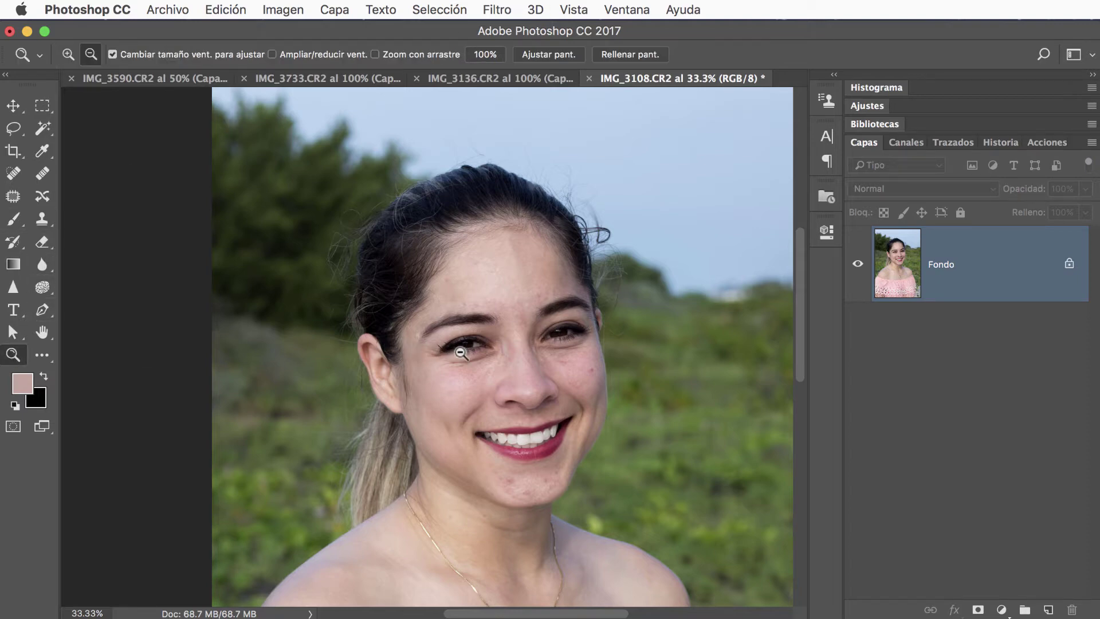
{"action": "left_click", "coordinate": [461, 352]}
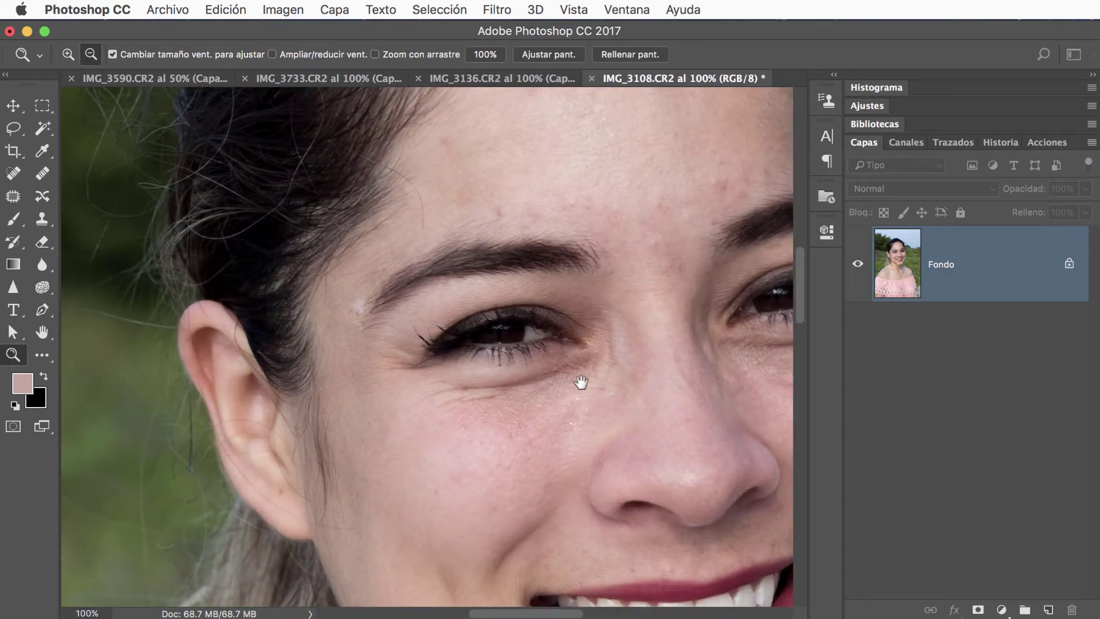
{"action": "left_click_drag", "start_coordinate": [579, 380], "coordinate": [410, 386]}
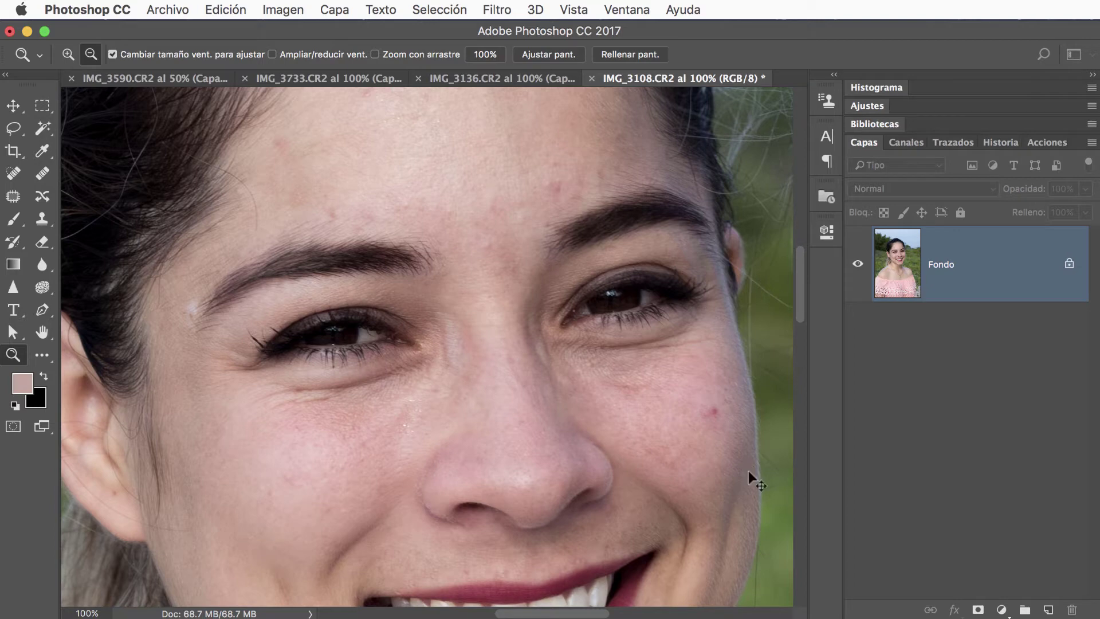
Duplicate the Fondo layer and name the copy 'Parche'
{"action": "key", "text": "ctrl+j"}
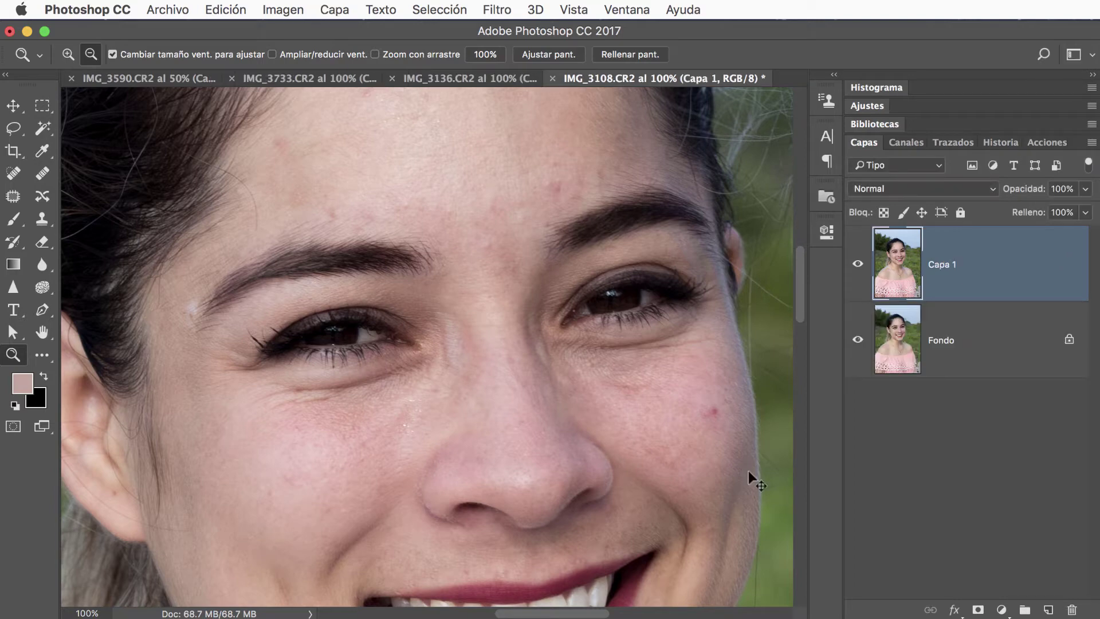
{"action": "double_click", "coordinate": [950, 264]}
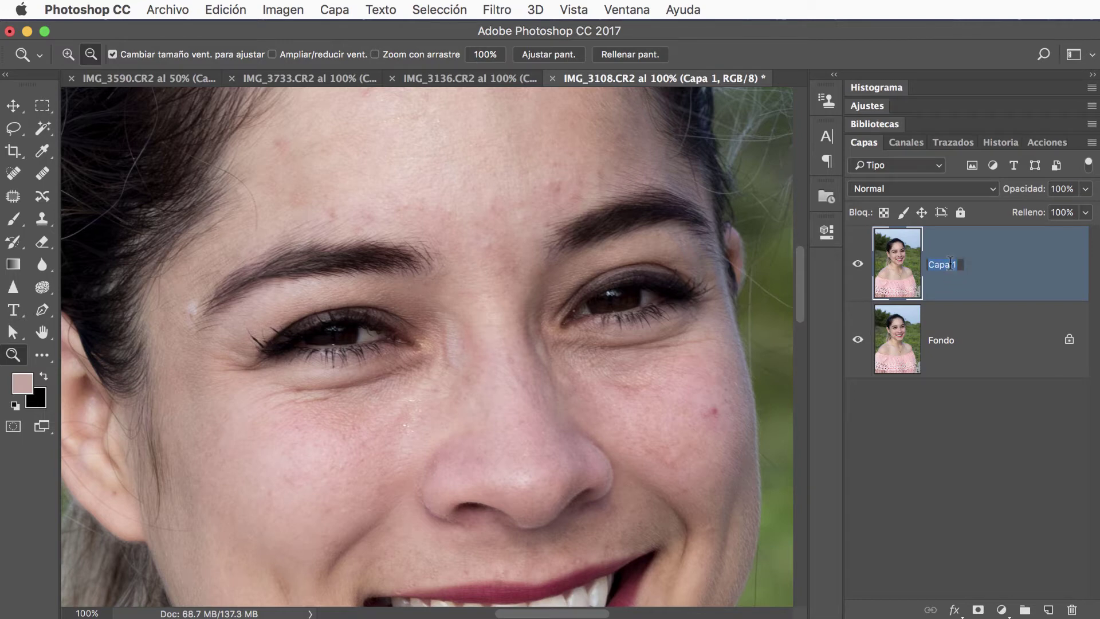
{"action": "type", "text": "Parche"}
{"action": "key", "text": "Return"}
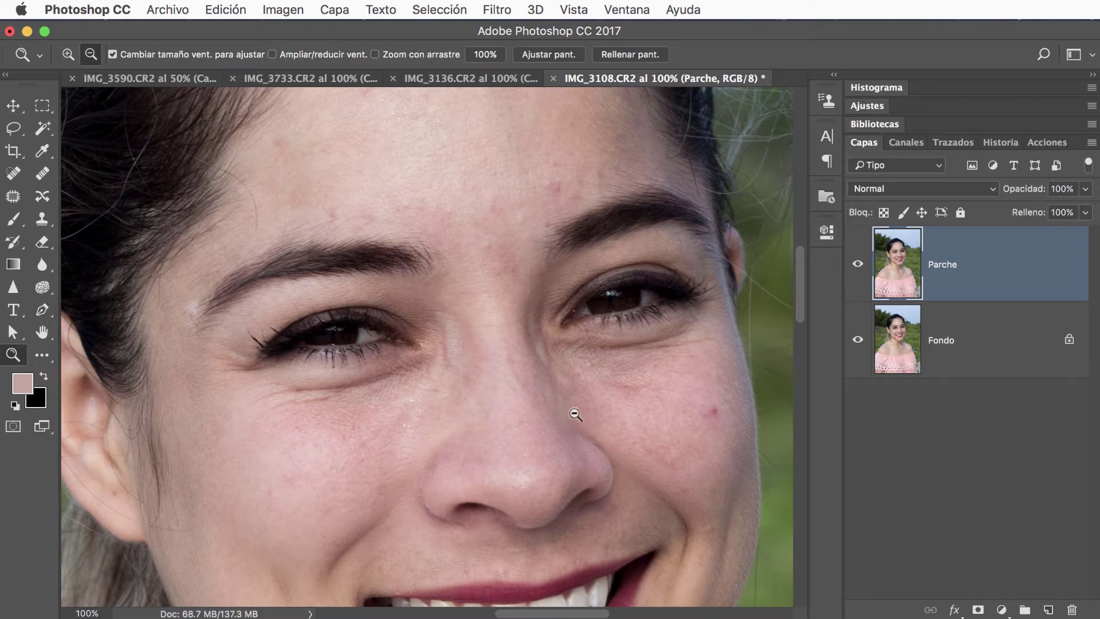
Select the Patch tool and keep its patch mode at Normal
{"action": "left_click", "coordinate": [13, 196]}
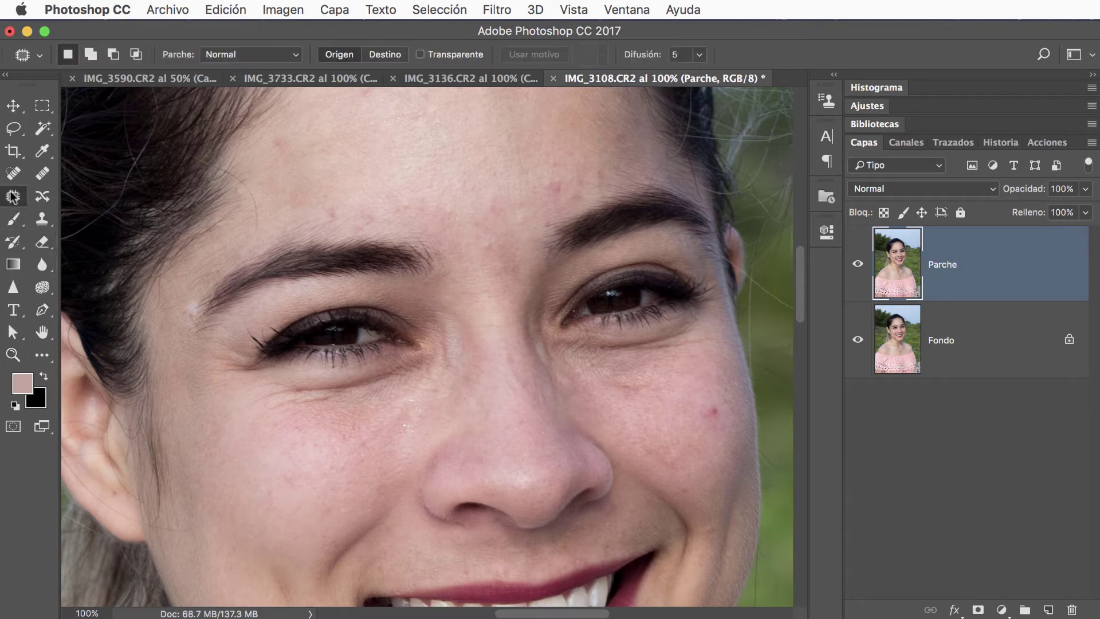
{"action": "left_click", "coordinate": [234, 54]}
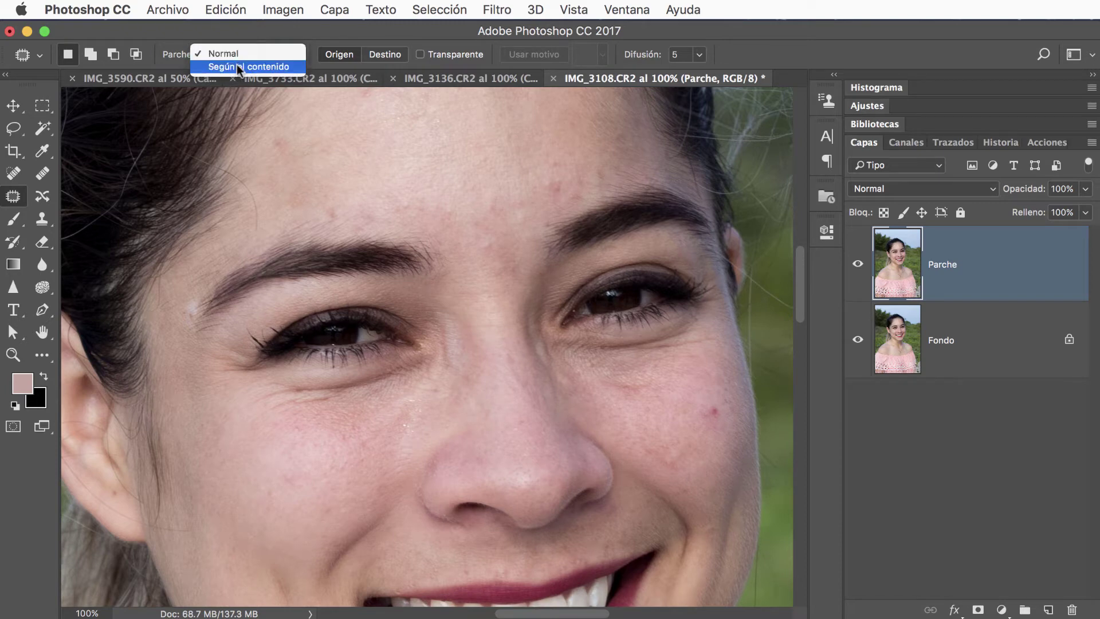
{"action": "left_click", "coordinate": [243, 51]}
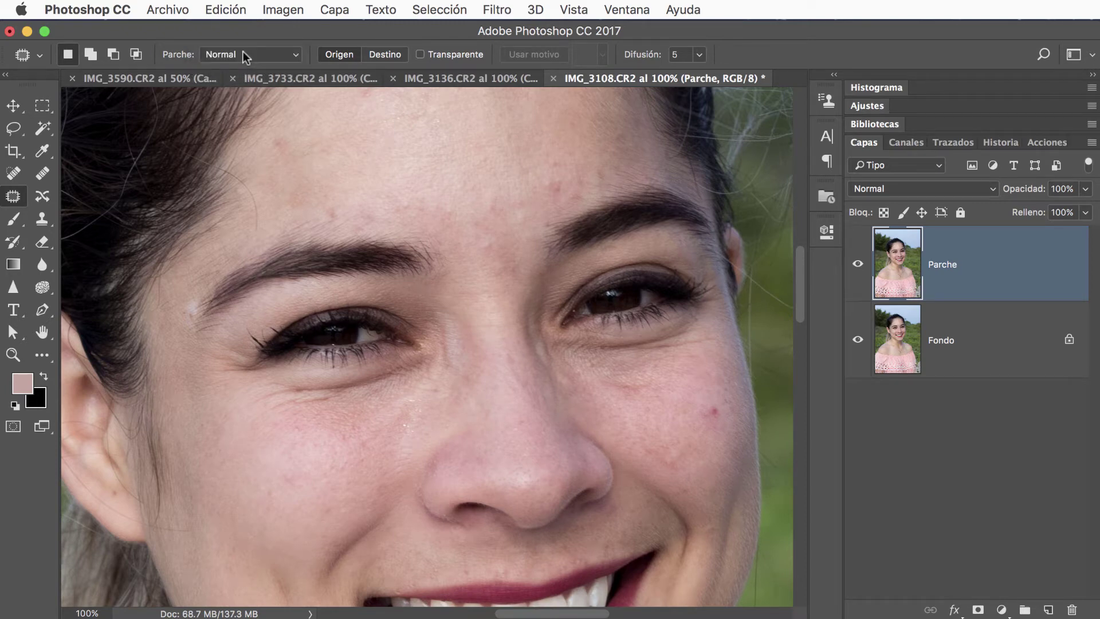
{"action": "left_click", "coordinate": [243, 54]}
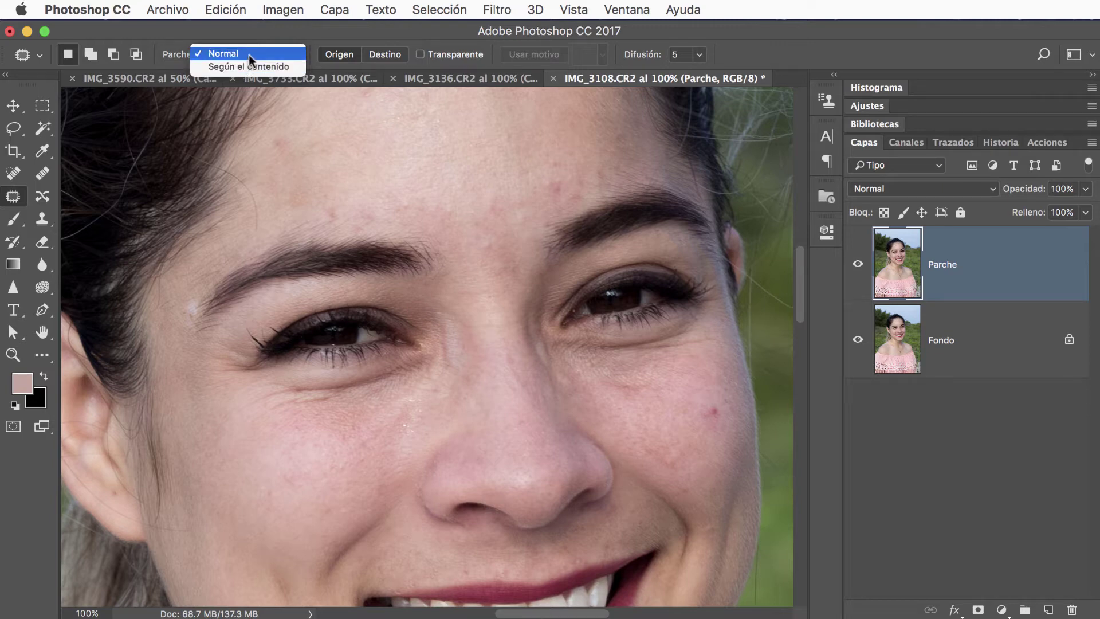
{"action": "left_click", "coordinate": [249, 54]}
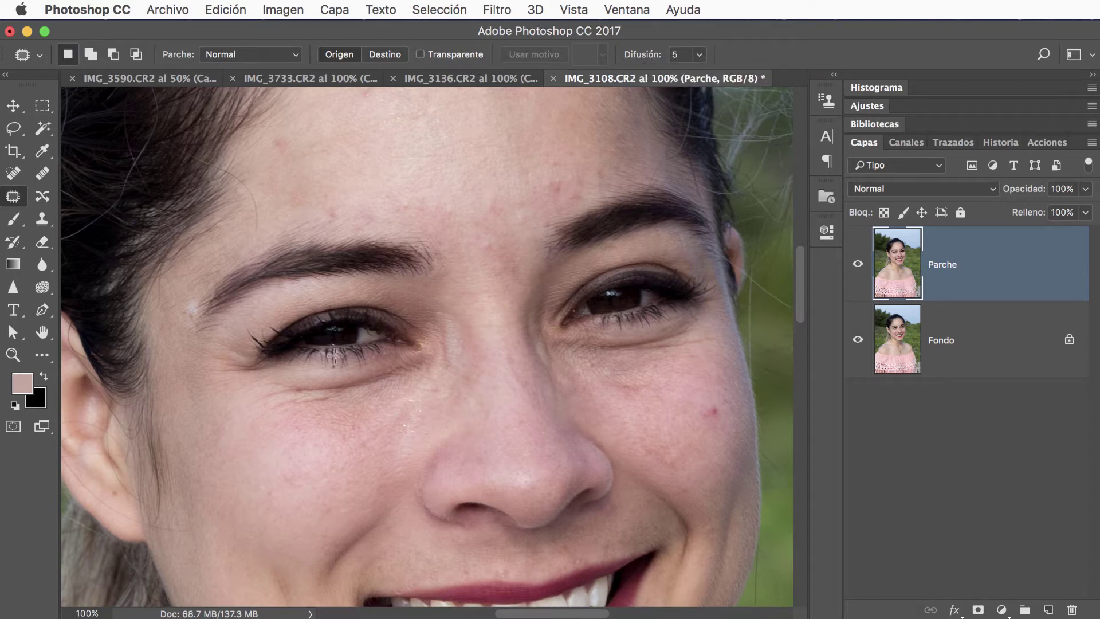
Patch the wrinkles under both eyes with forehead skin, then begin outlining the nose-side crease
{"action": "mouse_move", "coordinate": [260, 386]}
{"action": "left_mouse_down"}
{"action": "mouse_move", "coordinate": [421, 359]}
{"action": "mouse_move", "coordinate": [429, 383]}
{"action": "mouse_move", "coordinate": [338, 409]}
{"action": "mouse_move", "coordinate": [302, 408]}
{"action": "mouse_move", "coordinate": [263, 380]}
{"action": "mouse_move", "coordinate": [294, 417]}
{"action": "mouse_move", "coordinate": [253, 459]}
{"action": "left_mouse_up"}
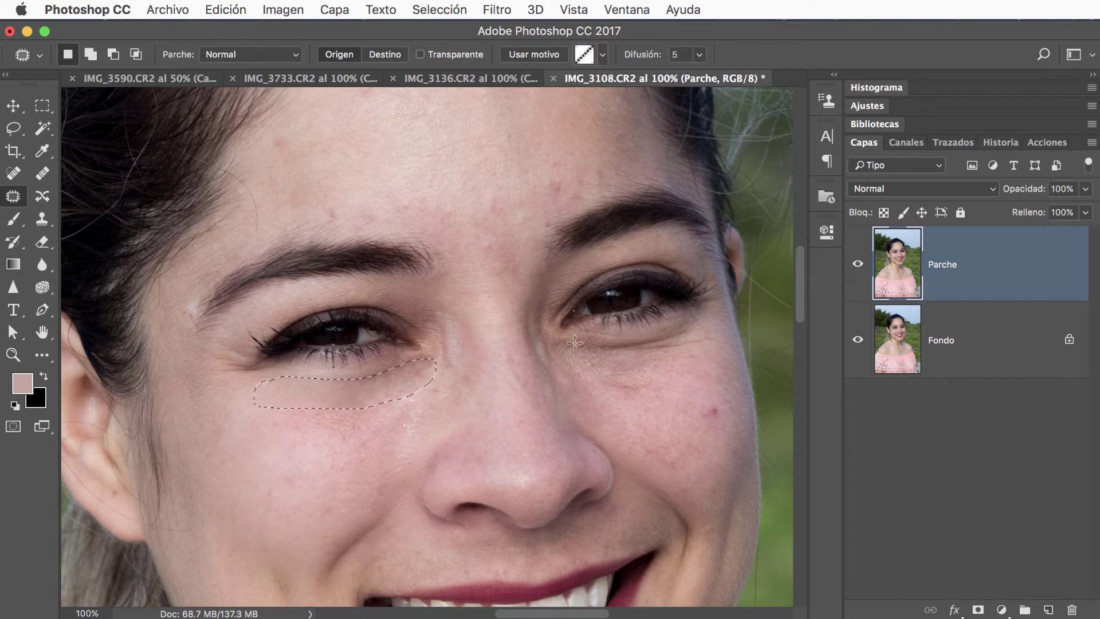
{"action": "left_click", "coordinate": [553, 344]}
{"action": "mouse_move", "coordinate": [553, 345]}
{"action": "left_mouse_down"}
{"action": "mouse_move", "coordinate": [718, 325]}
{"action": "mouse_move", "coordinate": [632, 360]}
{"action": "left_mouse_up"}
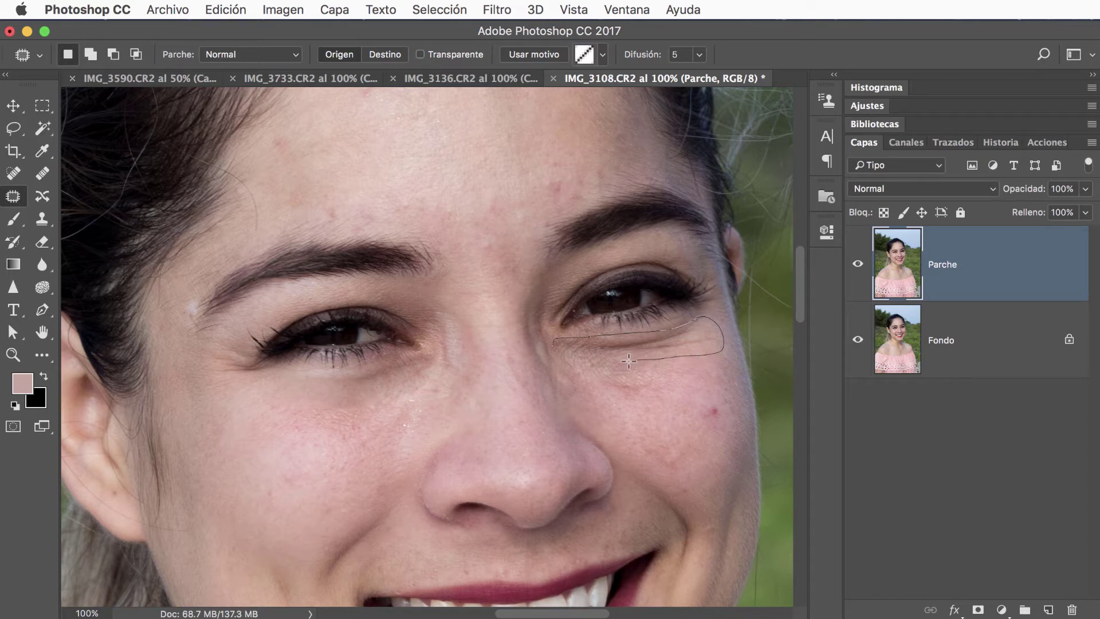
{"action": "left_click_drag", "start_coordinate": [628, 359], "coordinate": [553, 344]}
{"action": "left_click_drag", "start_coordinate": [624, 355], "coordinate": [420, 176]}
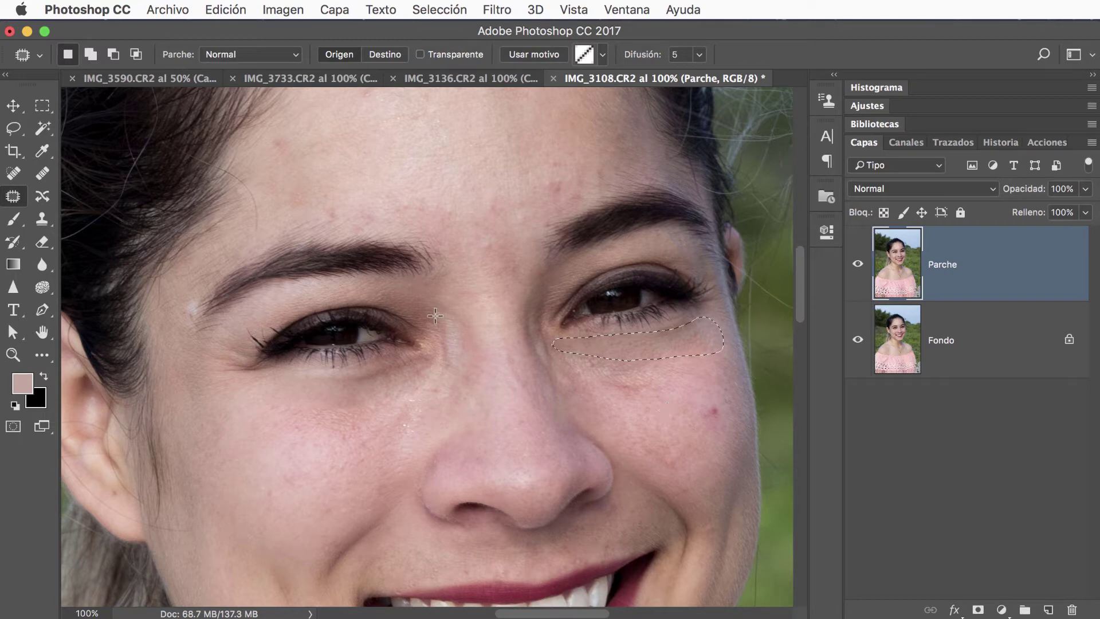
{"action": "mouse_move", "coordinate": [432, 309]}
{"action": "left_mouse_down"}
{"action": "mouse_move", "coordinate": [434, 338]}
{"action": "mouse_move", "coordinate": [467, 366]}
{"action": "mouse_move", "coordinate": [471, 331]}
{"action": "mouse_move", "coordinate": [432, 303]}
{"action": "left_mouse_up"}
Patch the creases beside the nose with skin from between the brows
{"action": "mouse_move", "coordinate": [455, 341]}
{"action": "left_mouse_down"}
{"action": "mouse_move", "coordinate": [448, 227]}
{"action": "mouse_move", "coordinate": [431, 167]}
{"action": "left_mouse_up"}
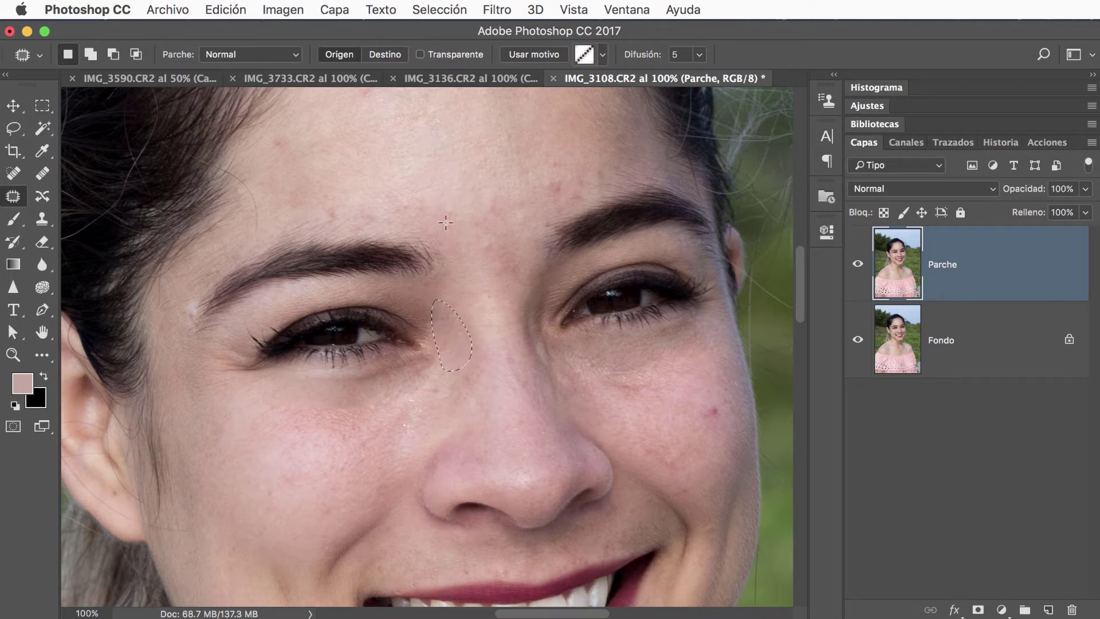
{"action": "mouse_move", "coordinate": [518, 312]}
{"action": "left_mouse_down"}
{"action": "mouse_move", "coordinate": [525, 355]}
{"action": "mouse_move", "coordinate": [547, 321]}
{"action": "left_mouse_up"}
{"action": "mouse_move", "coordinate": [546, 321]}
{"action": "left_mouse_down"}
{"action": "mouse_move", "coordinate": [517, 303]}
{"action": "mouse_move", "coordinate": [466, 169]}
{"action": "left_mouse_up"}
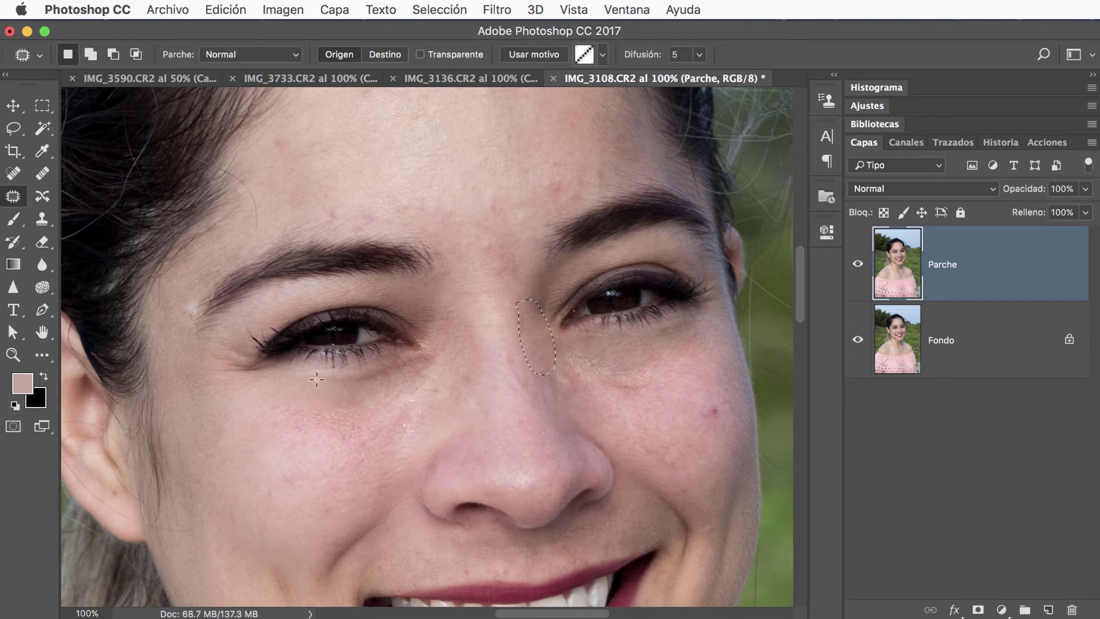
Outline and patch the wrinkles under the left and right eyes
{"action": "left_click_drag", "start_coordinate": [316, 379], "coordinate": [437, 355]}
{"action": "mouse_move", "coordinate": [393, 411]}
{"action": "left_mouse_down"}
{"action": "mouse_move", "coordinate": [282, 376]}
{"action": "mouse_move", "coordinate": [320, 377]}
{"action": "mouse_move", "coordinate": [294, 462]}
{"action": "left_mouse_up"}
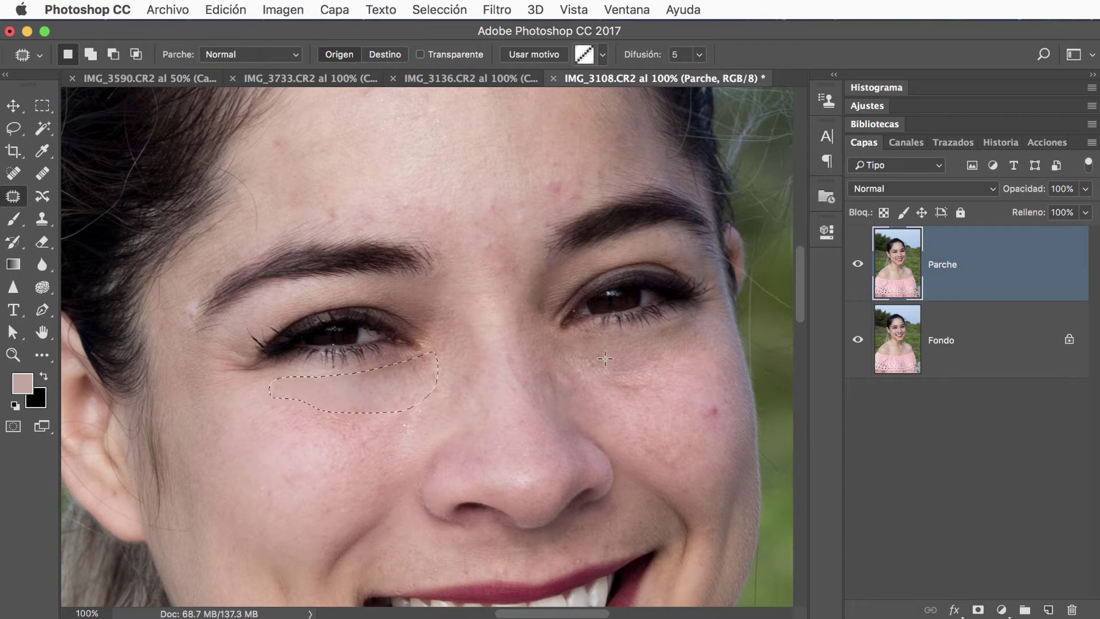
{"action": "mouse_move", "coordinate": [635, 336]}
{"action": "left_mouse_down"}
{"action": "mouse_move", "coordinate": [705, 321]}
{"action": "mouse_move", "coordinate": [698, 349]}
{"action": "mouse_move", "coordinate": [654, 369]}
{"action": "mouse_move", "coordinate": [611, 373]}
{"action": "mouse_move", "coordinate": [573, 363]}
{"action": "mouse_move", "coordinate": [566, 346]}
{"action": "mouse_move", "coordinate": [585, 338]}
{"action": "mouse_move", "coordinate": [632, 348]}
{"action": "mouse_move", "coordinate": [662, 373]}
{"action": "mouse_move", "coordinate": [658, 434]}
{"action": "left_mouse_up"}
Deselect, then hide and show Parche to compare it with the original
{"action": "left_click", "coordinate": [439, 9]}
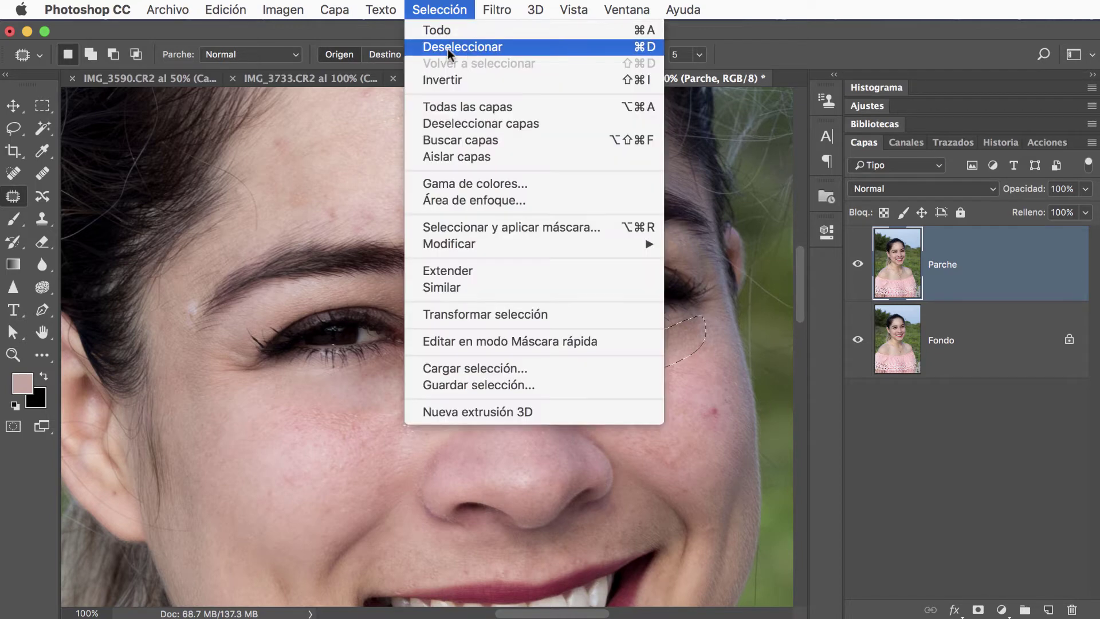
{"action": "left_click", "coordinate": [448, 49]}
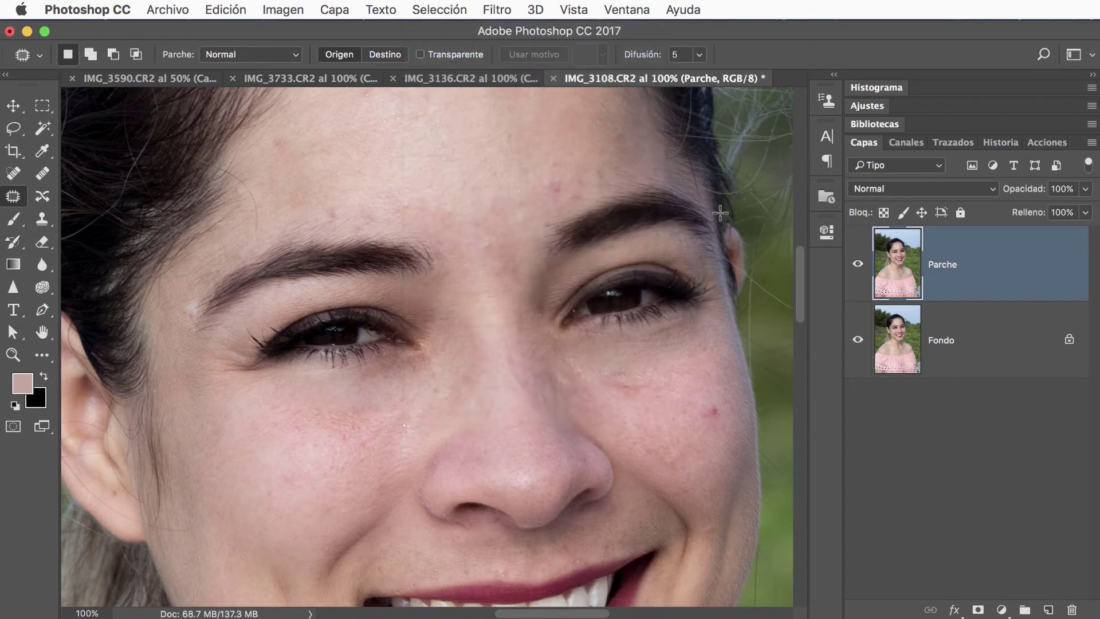
{"action": "left_click", "coordinate": [858, 265]}
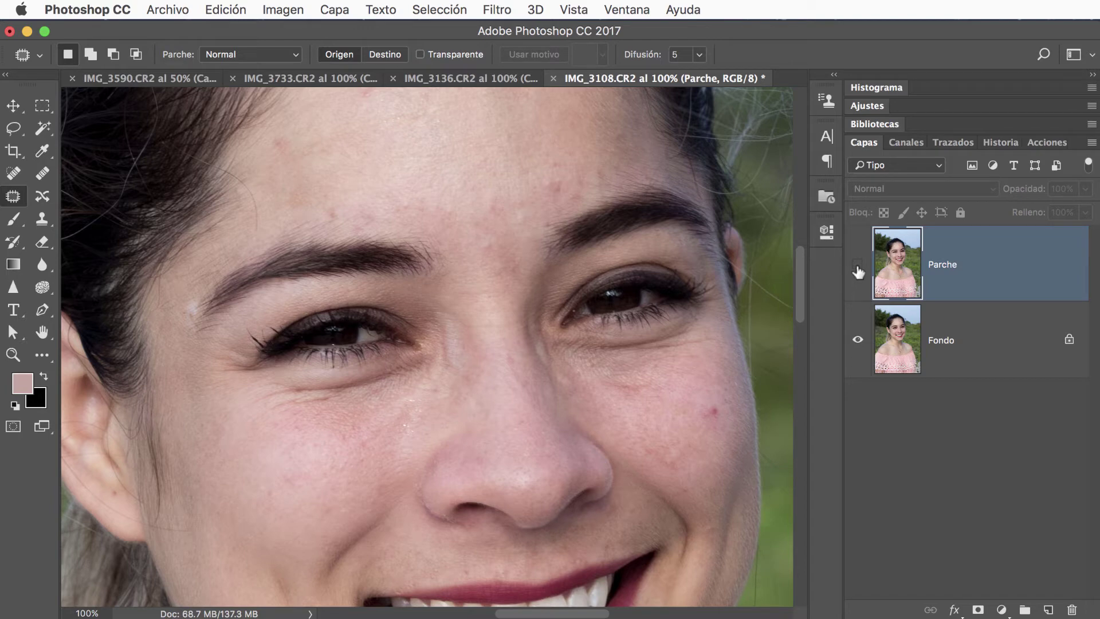
{"action": "left_click", "coordinate": [858, 266]}
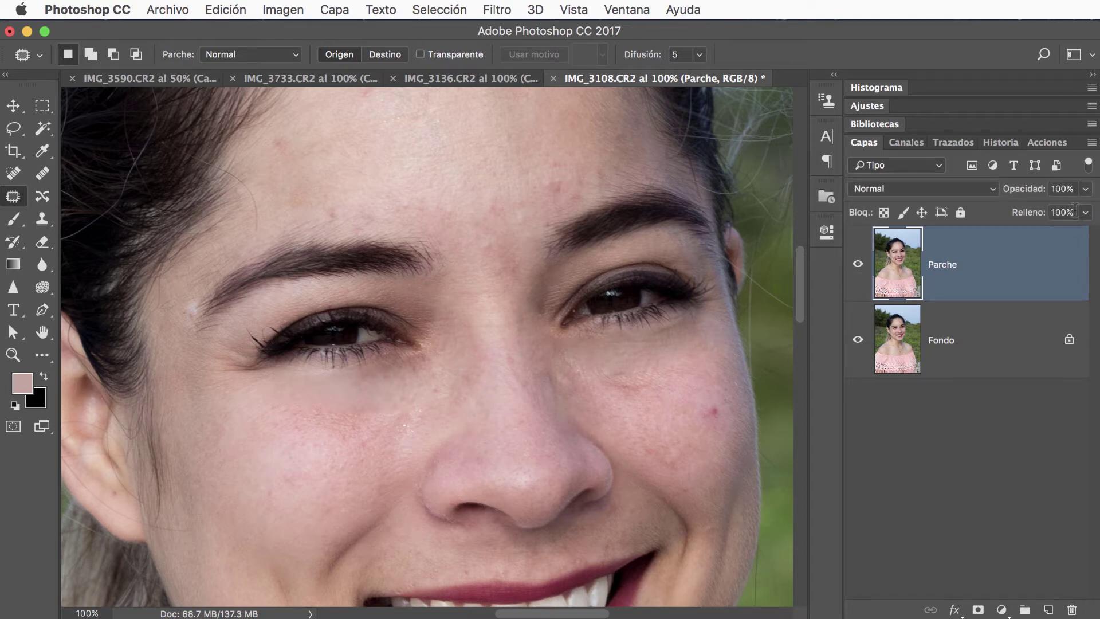
Lower the Parche layer's opacity to 67% and toggle it to compare
{"action": "left_click", "coordinate": [1085, 212]}
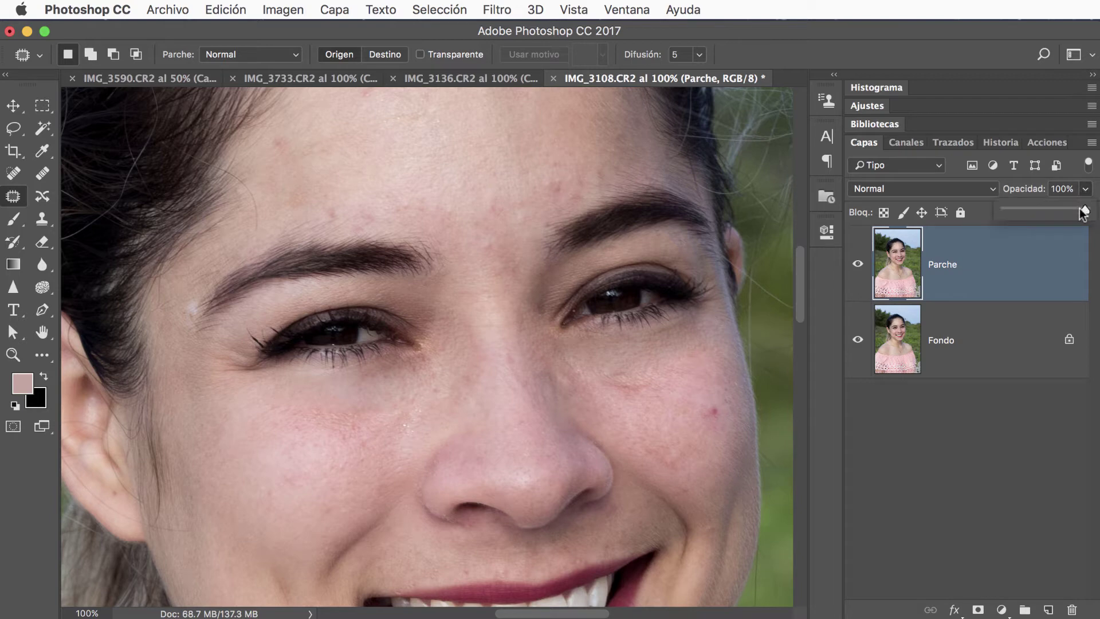
{"action": "left_click_drag", "start_coordinate": [1066, 211], "coordinate": [1064, 210]}
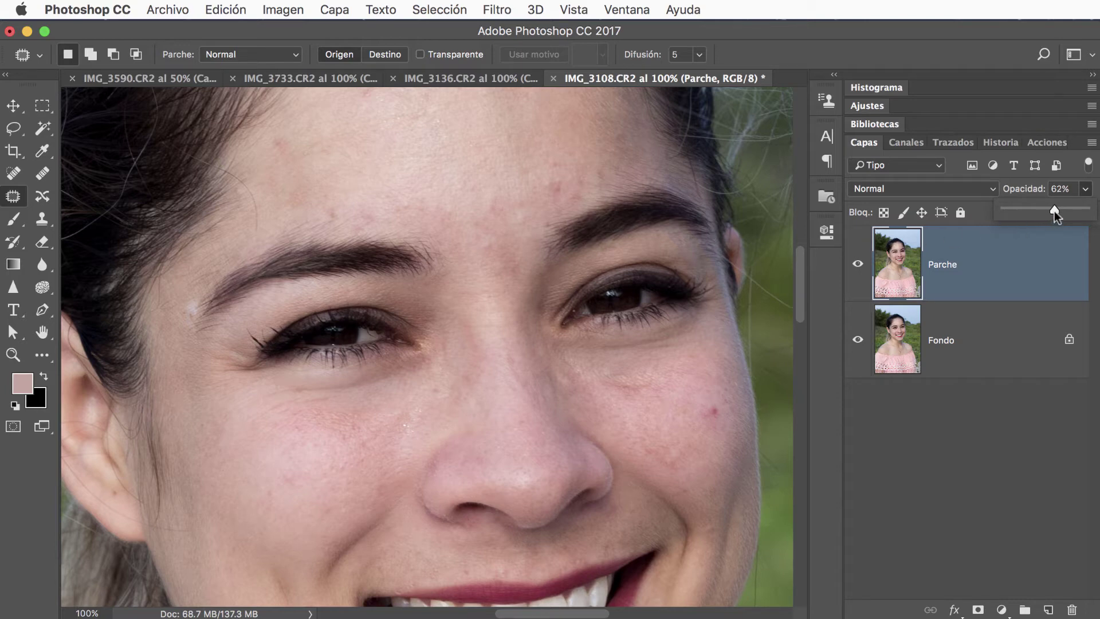
{"action": "left_click", "coordinate": [858, 265]}
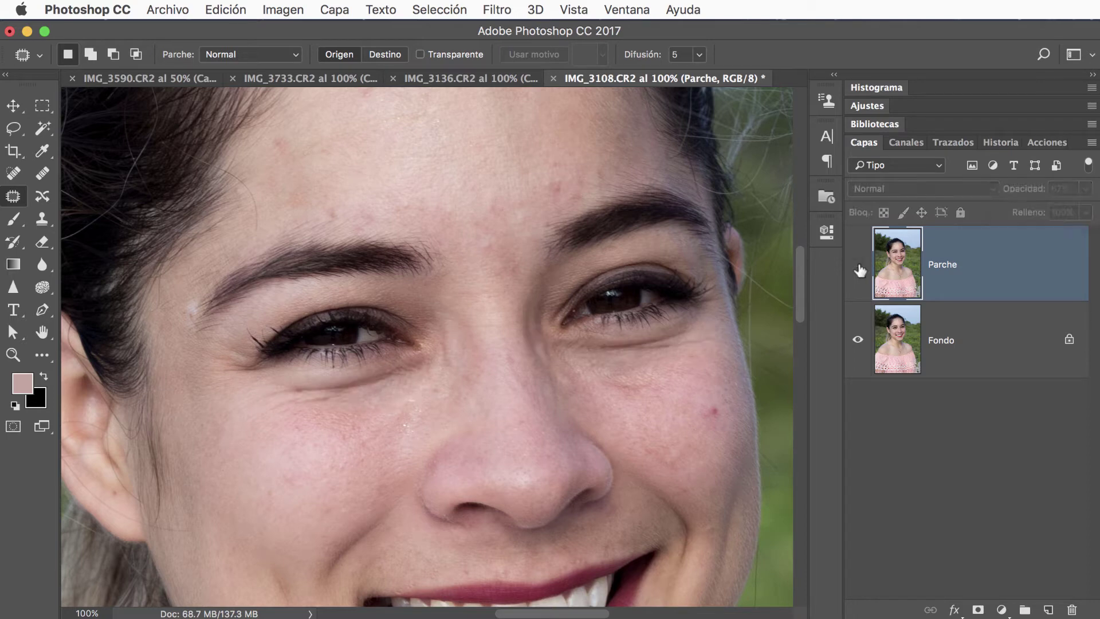
{"action": "left_click", "coordinate": [858, 265]}
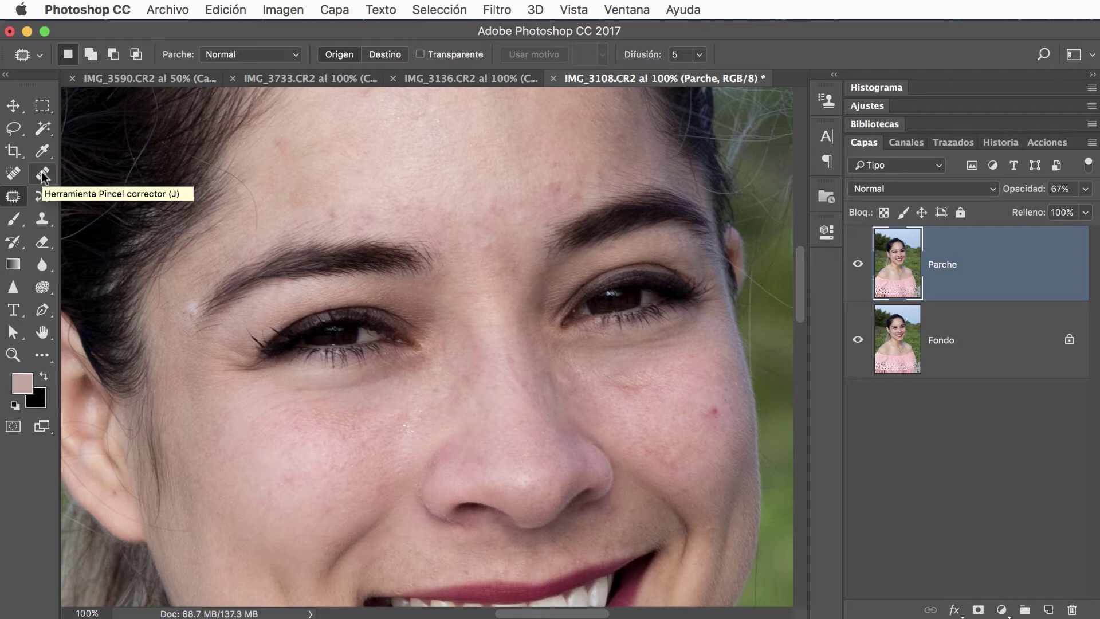
On a new Capa 1 layer, heal spots by the left eyebrow, on the cheek and beside the nose
{"action": "left_click", "coordinate": [1048, 609]}
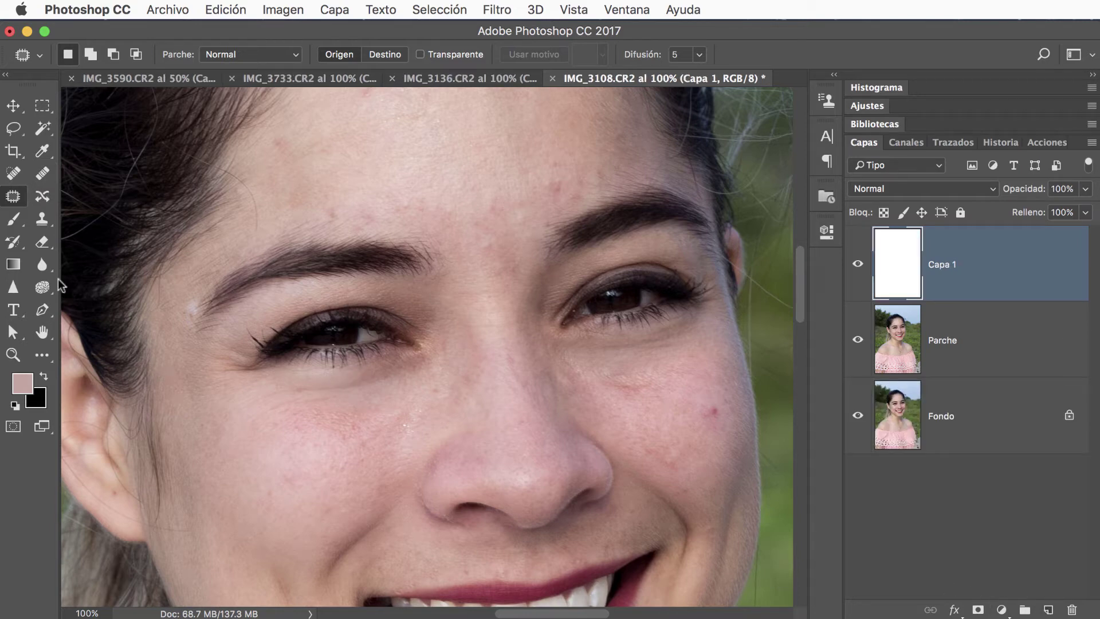
{"action": "left_click", "coordinate": [43, 173]}
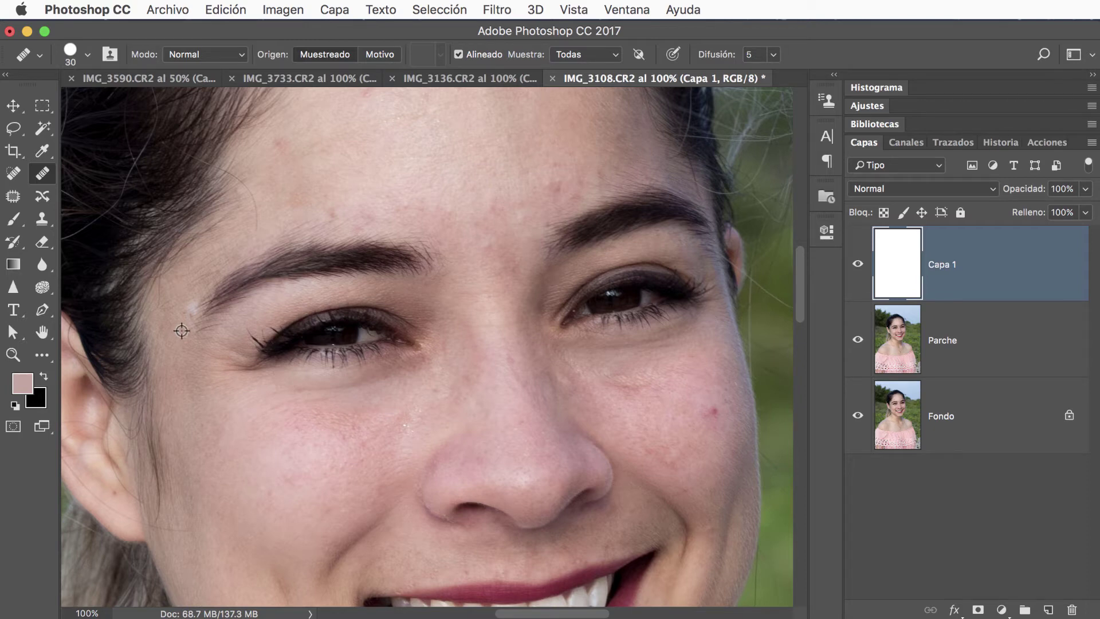
{"action": "left_click", "coordinate": [189, 308]}
{"action": "left_click", "coordinate": [710, 420]}
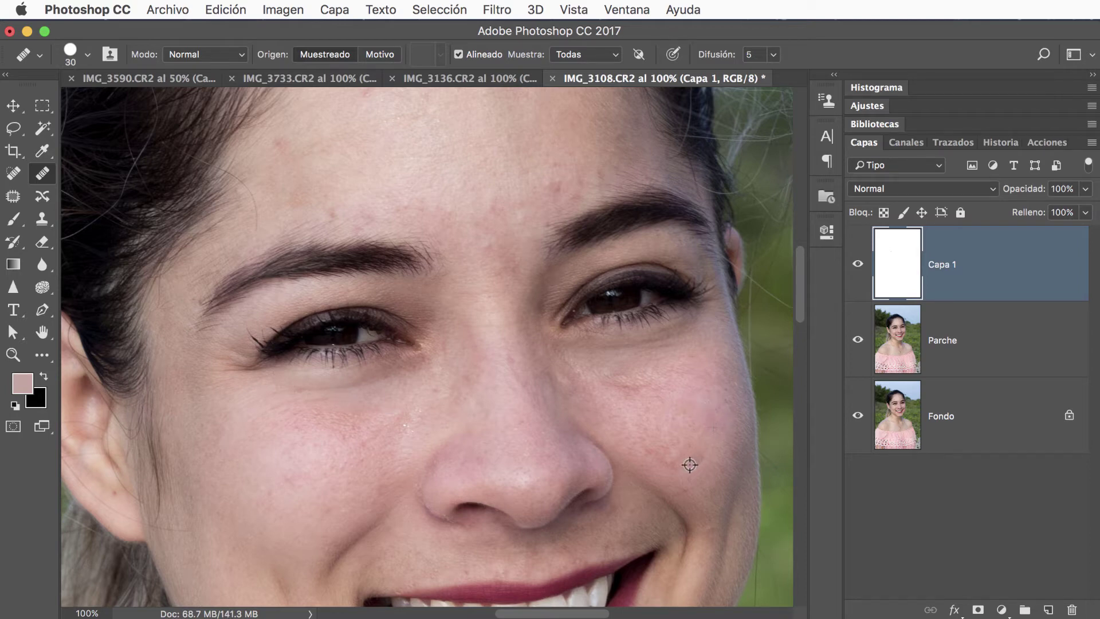
{"action": "left_click", "coordinate": [688, 475]}
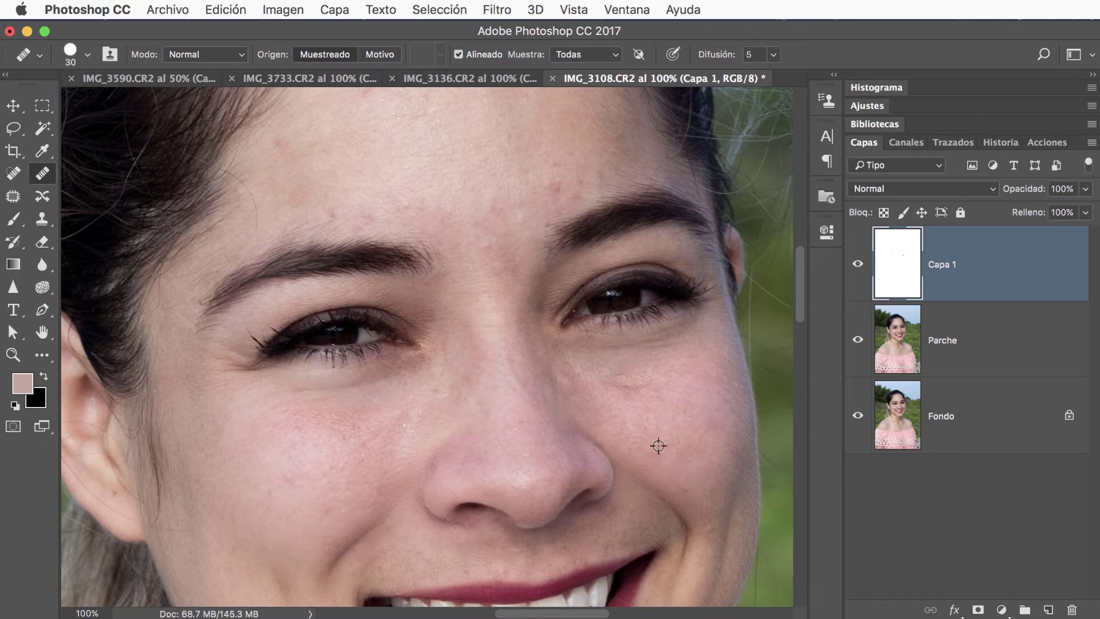
{"action": "left_click", "coordinate": [728, 465]}
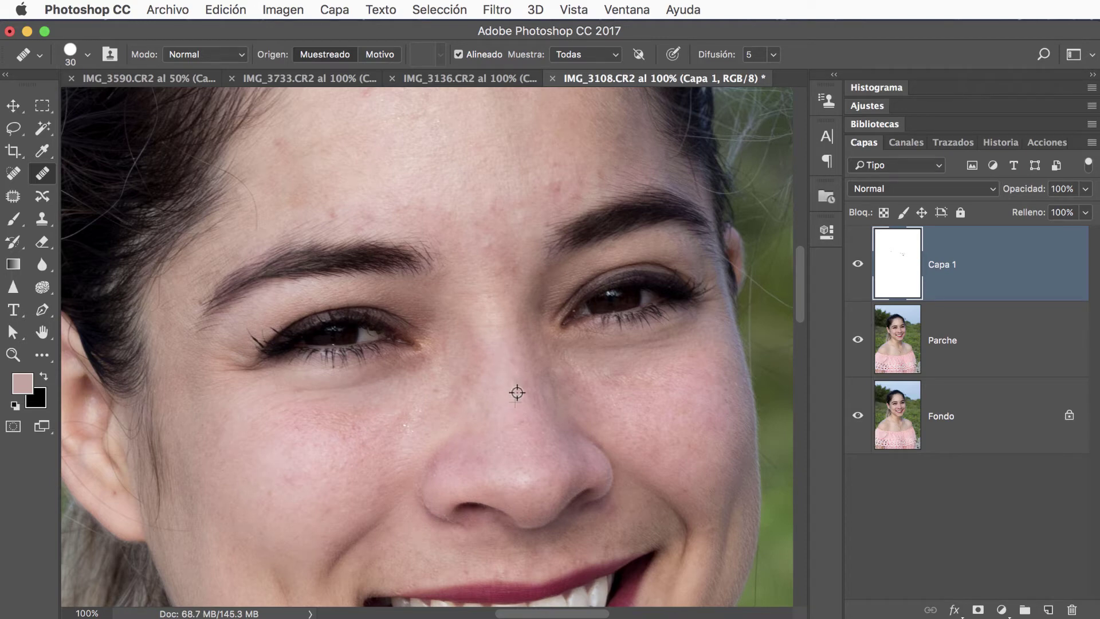
{"action": "left_click", "coordinate": [475, 416]}
Heal the remaining cheek spots, then pan down and heal the red blemishes on the chin
{"action": "left_click", "coordinate": [338, 468]}
{"action": "mouse_move", "coordinate": [347, 433]}
{"action": "left_mouse_down"}
{"action": "mouse_move", "coordinate": [339, 440]}
{"action": "mouse_move", "coordinate": [339, 430]}
{"action": "mouse_move", "coordinate": [396, 426]}
{"action": "left_mouse_up"}
{"action": "left_click_drag", "start_coordinate": [659, 450], "coordinate": [624, 160]}
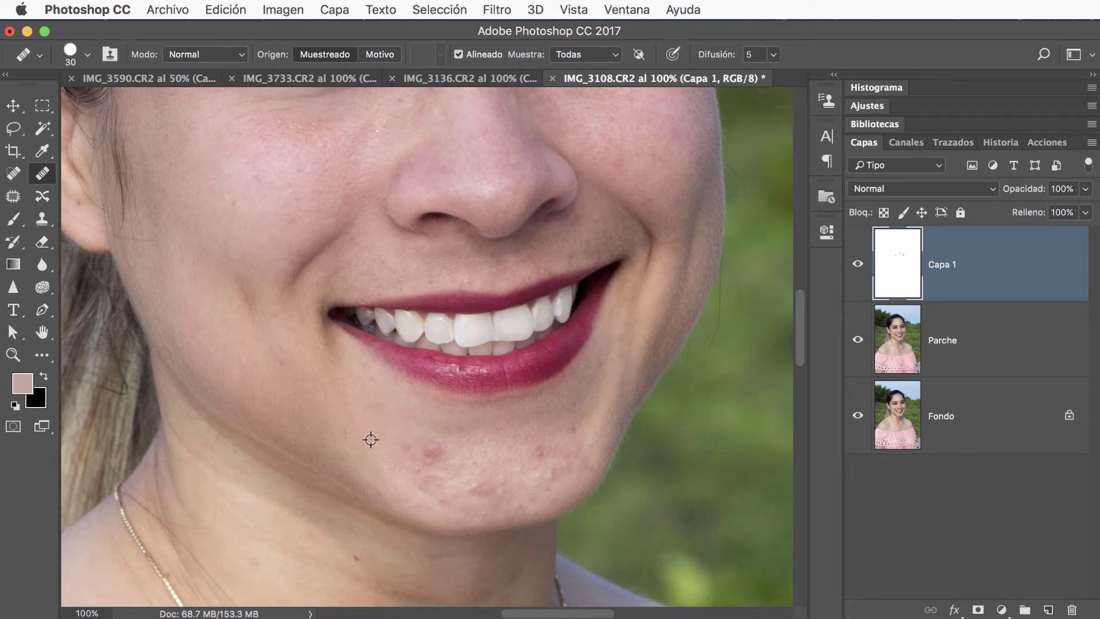
{"action": "mouse_move", "coordinate": [379, 445]}
{"action": "left_mouse_down"}
{"action": "mouse_move", "coordinate": [426, 488]}
{"action": "mouse_move", "coordinate": [417, 465]}
{"action": "mouse_move", "coordinate": [440, 437]}
{"action": "mouse_move", "coordinate": [422, 457]}
{"action": "mouse_move", "coordinate": [397, 457]}
{"action": "mouse_move", "coordinate": [440, 450]}
{"action": "mouse_move", "coordinate": [413, 467]}
{"action": "mouse_move", "coordinate": [406, 442]}
{"action": "mouse_move", "coordinate": [418, 432]}
{"action": "mouse_move", "coordinate": [430, 449]}
{"action": "mouse_move", "coordinate": [411, 460]}
{"action": "mouse_move", "coordinate": [413, 498]}
{"action": "mouse_move", "coordinate": [446, 489]}
{"action": "mouse_move", "coordinate": [413, 474]}
{"action": "mouse_move", "coordinate": [430, 469]}
{"action": "mouse_move", "coordinate": [430, 481]}
{"action": "mouse_move", "coordinate": [414, 463]}
{"action": "mouse_move", "coordinate": [439, 447]}
{"action": "mouse_move", "coordinate": [457, 467]}
{"action": "mouse_move", "coordinate": [437, 501]}
{"action": "mouse_move", "coordinate": [489, 498]}
{"action": "mouse_move", "coordinate": [437, 501]}
{"action": "mouse_move", "coordinate": [471, 500]}
{"action": "left_mouse_up"}
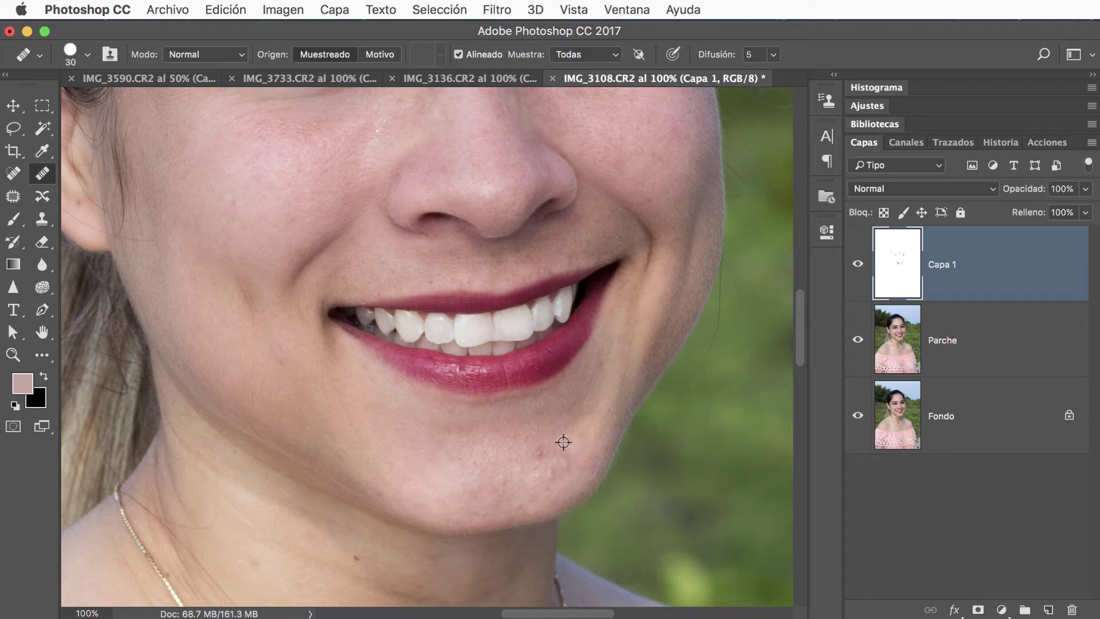
{"action": "left_click_drag", "start_coordinate": [540, 445], "coordinate": [570, 443]}
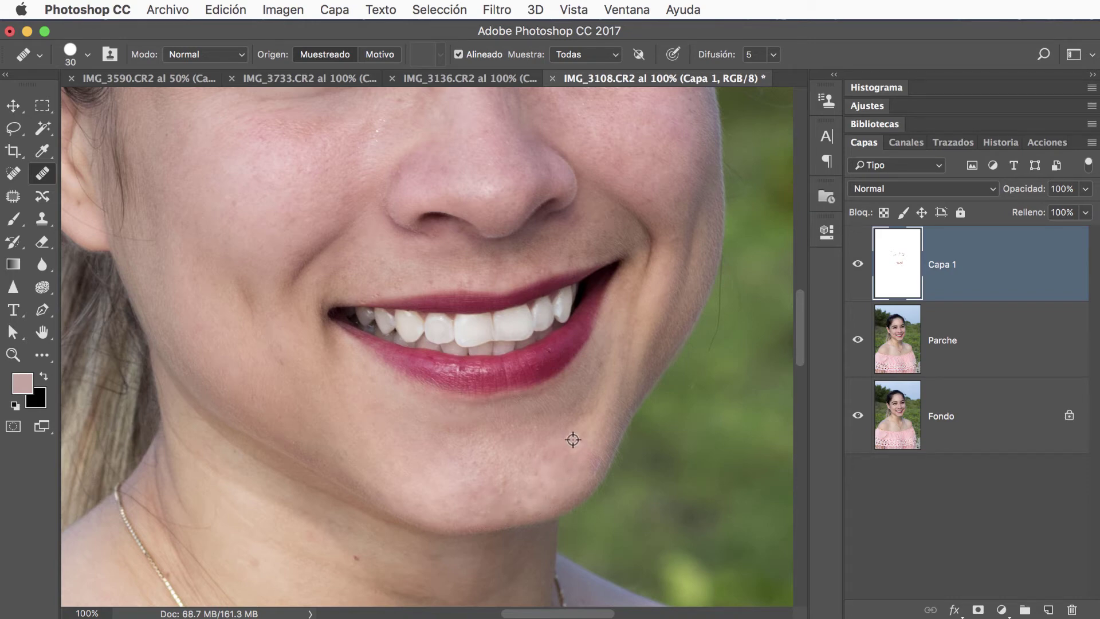
{"action": "left_click", "coordinate": [557, 443]}
{"action": "mouse_move", "coordinate": [494, 487]}
{"action": "left_mouse_down"}
{"action": "mouse_move", "coordinate": [471, 494]}
{"action": "mouse_move", "coordinate": [481, 503]}
{"action": "left_mouse_up"}
{"action": "left_click", "coordinate": [858, 265]}
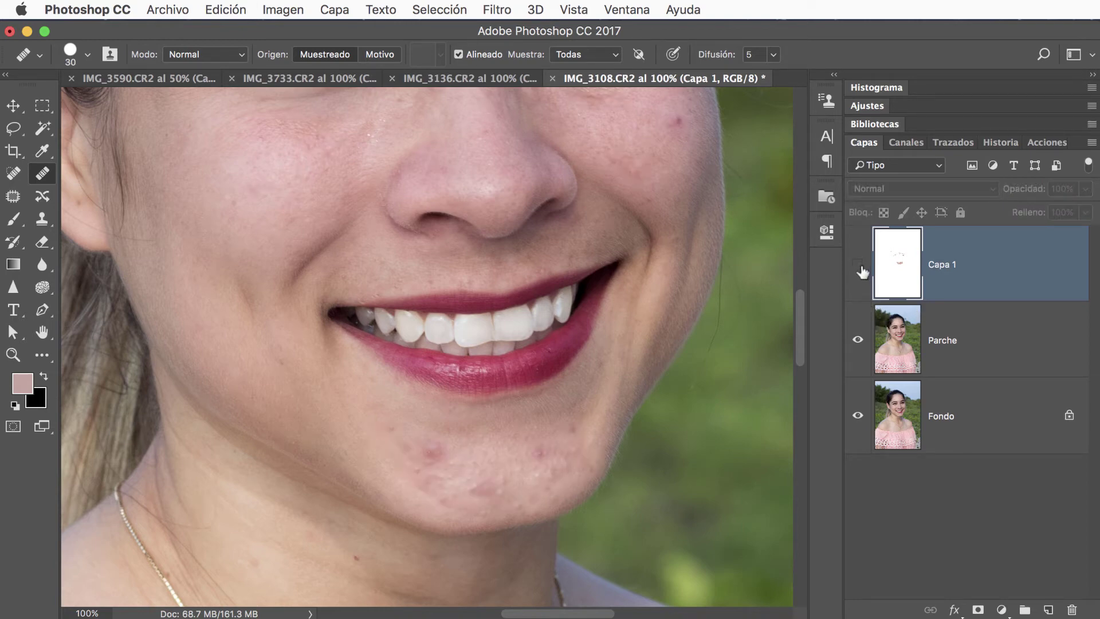
{"action": "left_click", "coordinate": [858, 265]}
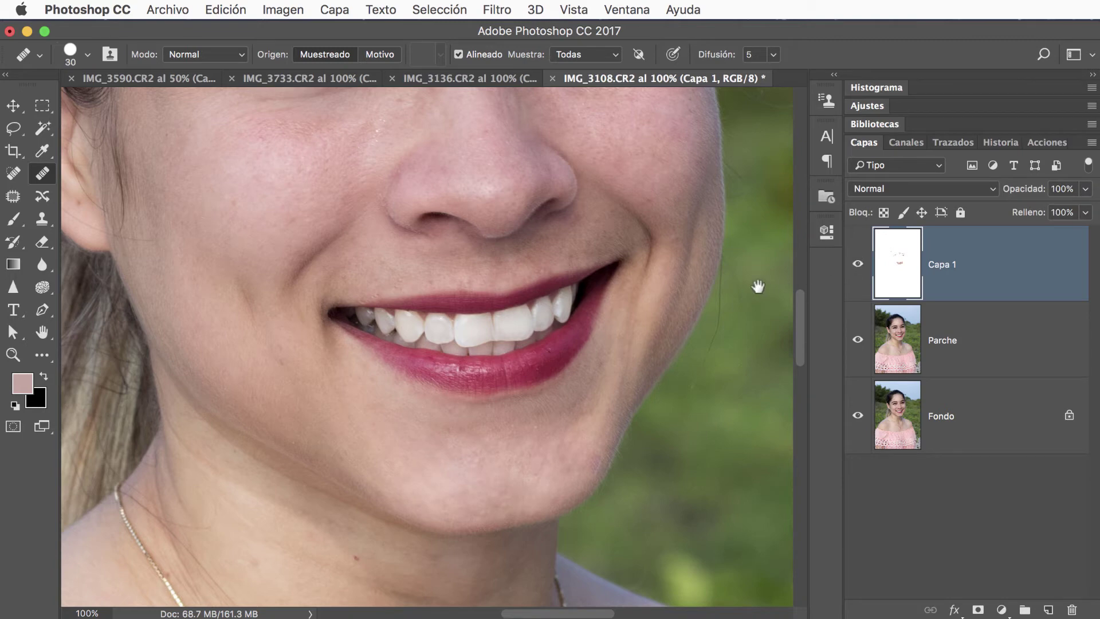
{"action": "left_click_drag", "start_coordinate": [757, 285], "coordinate": [746, 482]}
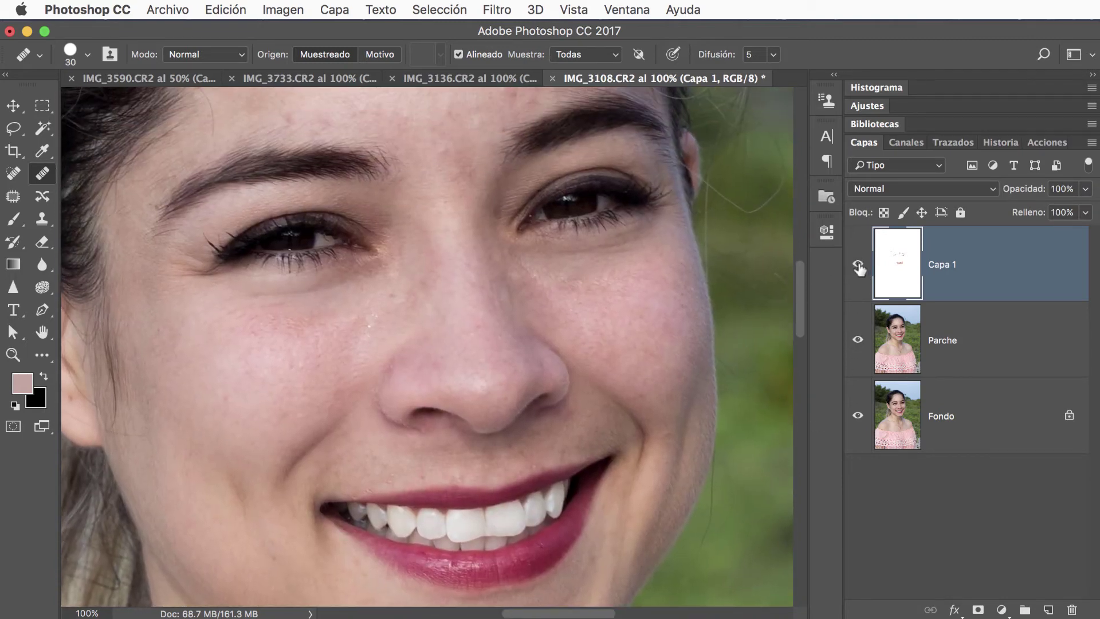
{"action": "left_click", "coordinate": [858, 265]}
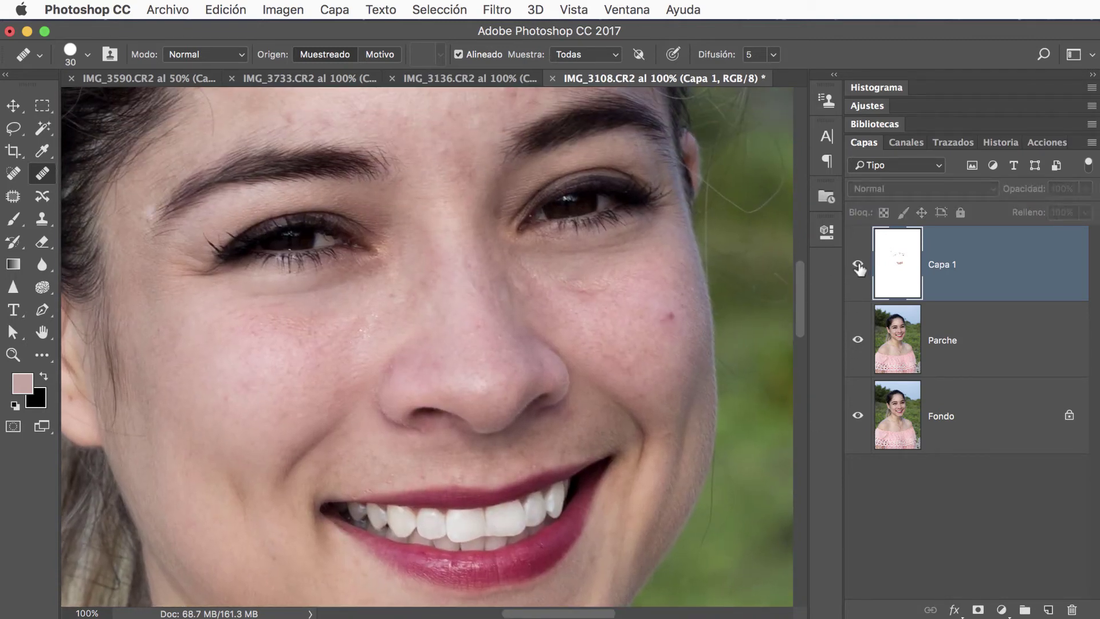
{"action": "left_click", "coordinate": [858, 265]}
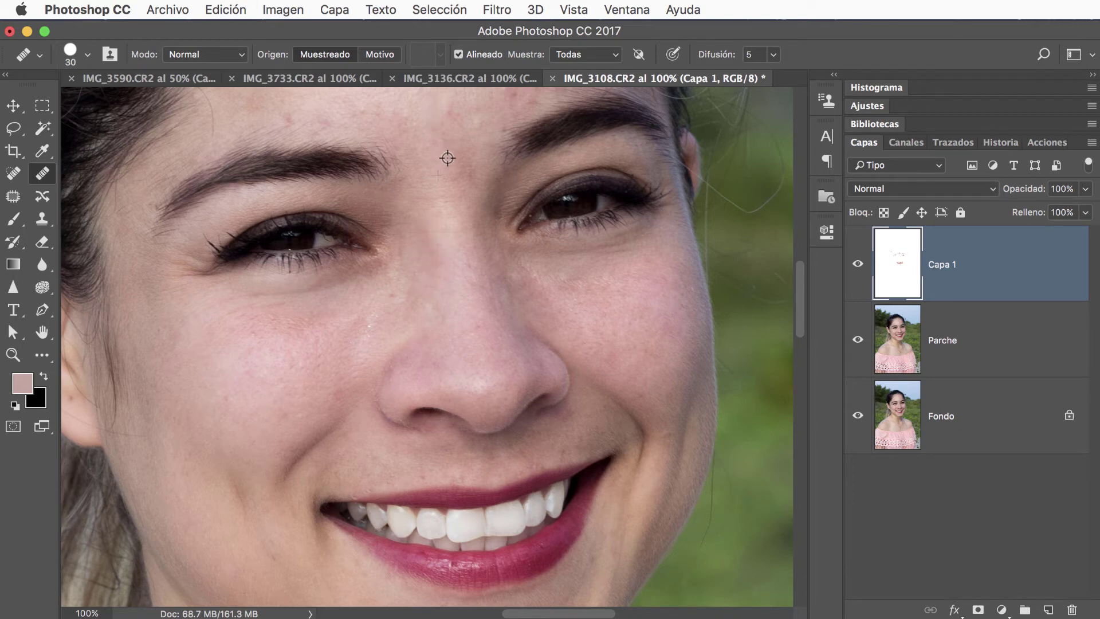
Pan up to the forehead and heal the spots there on Capa 1
{"action": "mouse_move", "coordinate": [448, 159]}
{"action": "left_mouse_down"}
{"action": "mouse_move", "coordinate": [448, 246]}
{"action": "mouse_move", "coordinate": [482, 250]}
{"action": "left_mouse_up"}
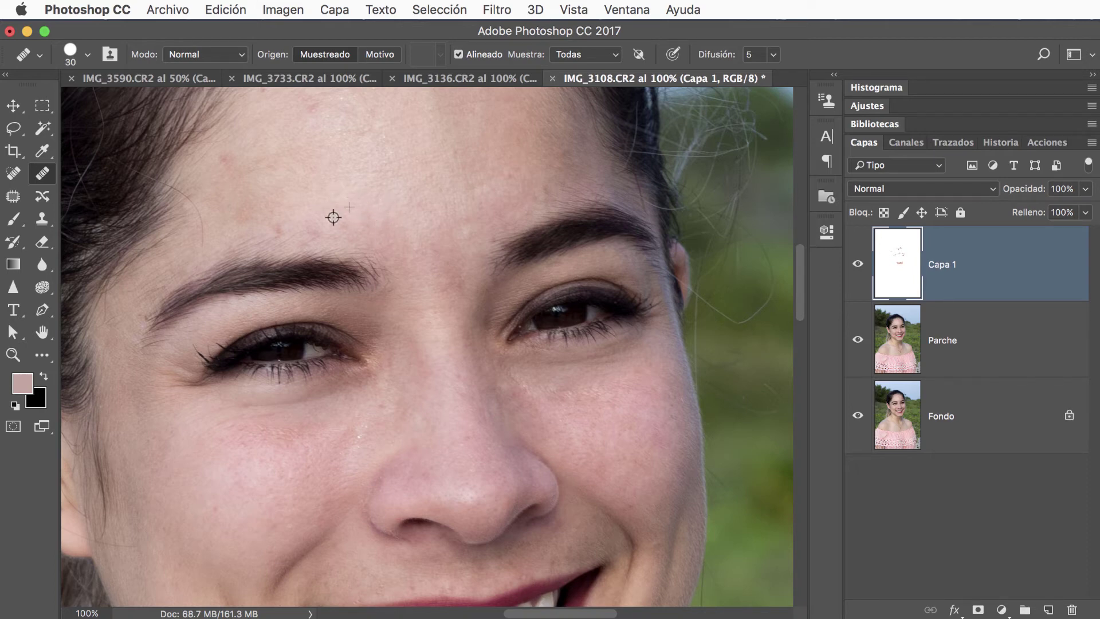
{"action": "left_click_drag", "start_coordinate": [344, 221], "coordinate": [275, 222]}
Add an empty layer, Capa 2, at the top of the stack above Capa 1
{"action": "left_click", "coordinate": [1049, 611]}
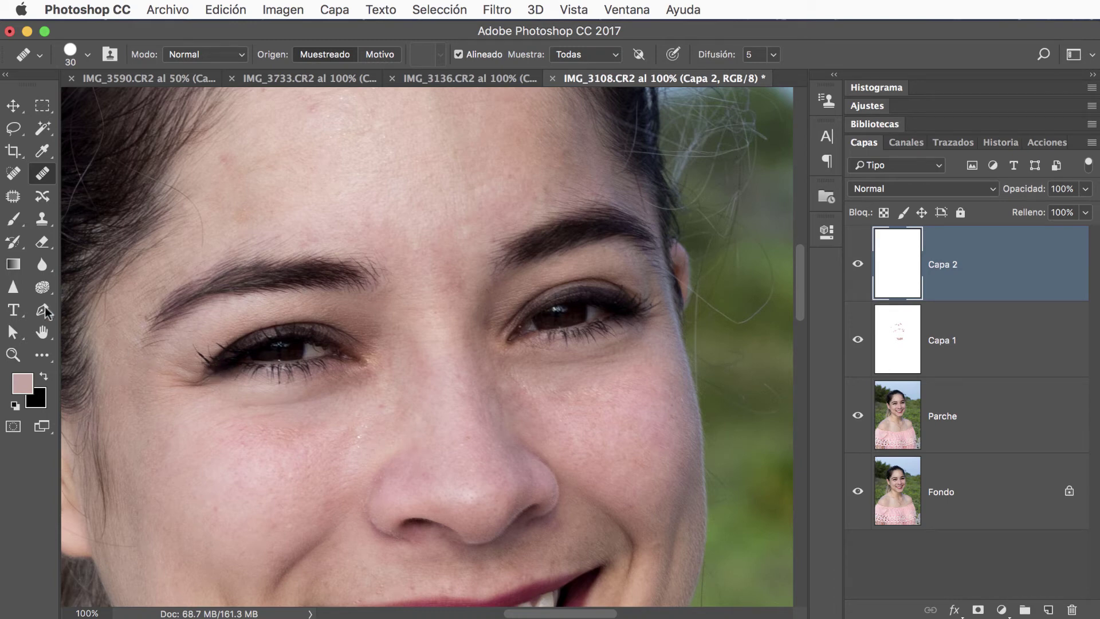
Set the foreground colour to a lighter skin tone (H 19°, S 15%) sampled from the forehead
{"action": "left_click", "coordinate": [23, 383]}
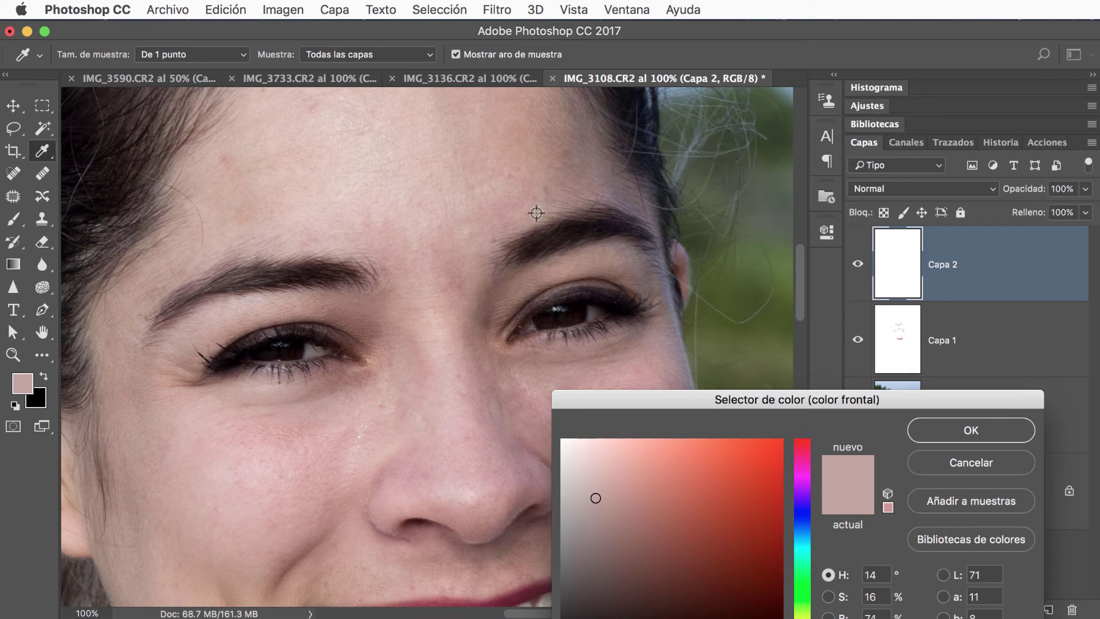
{"action": "left_click", "coordinate": [338, 142]}
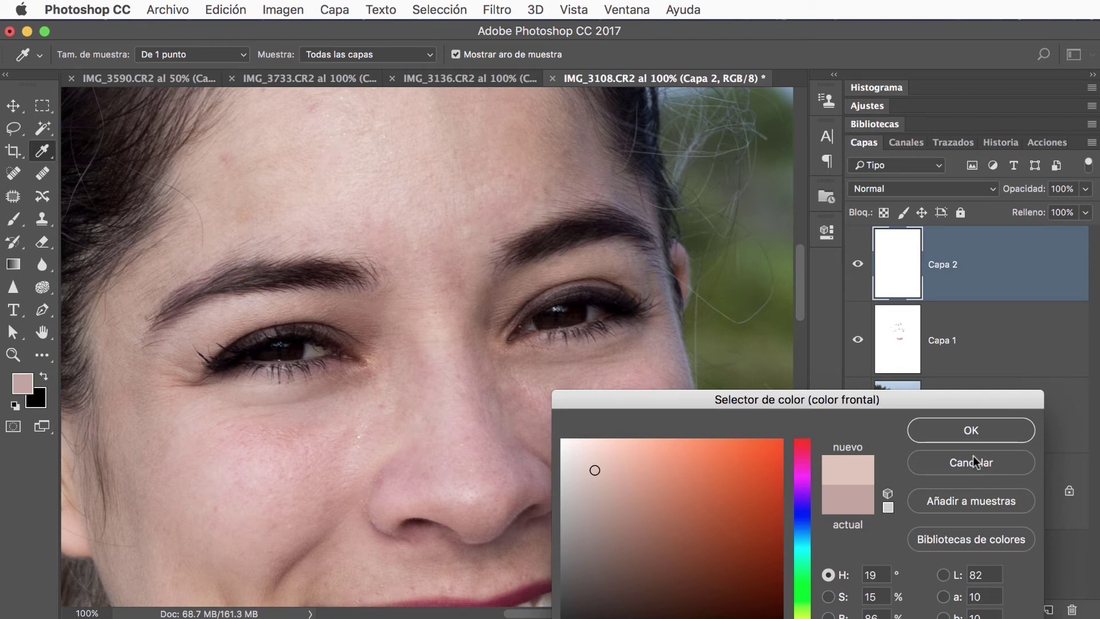
{"action": "left_click", "coordinate": [957, 431]}
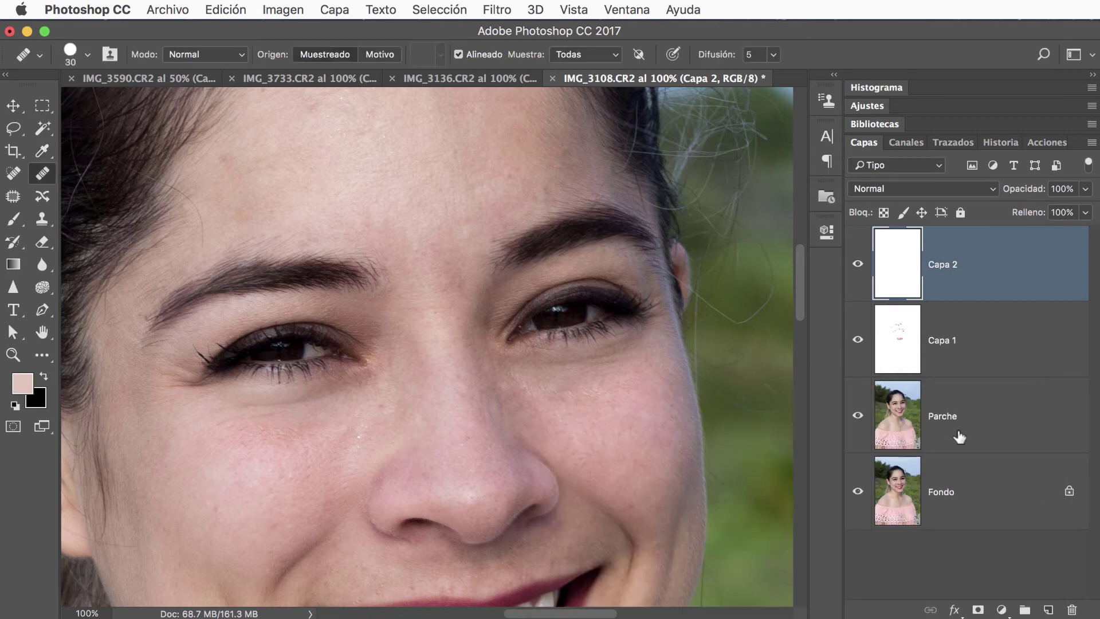
Leave Capa 2 in Normal blend mode and bring the forehead and hairline into view
{"action": "left_click", "coordinate": [927, 191]}
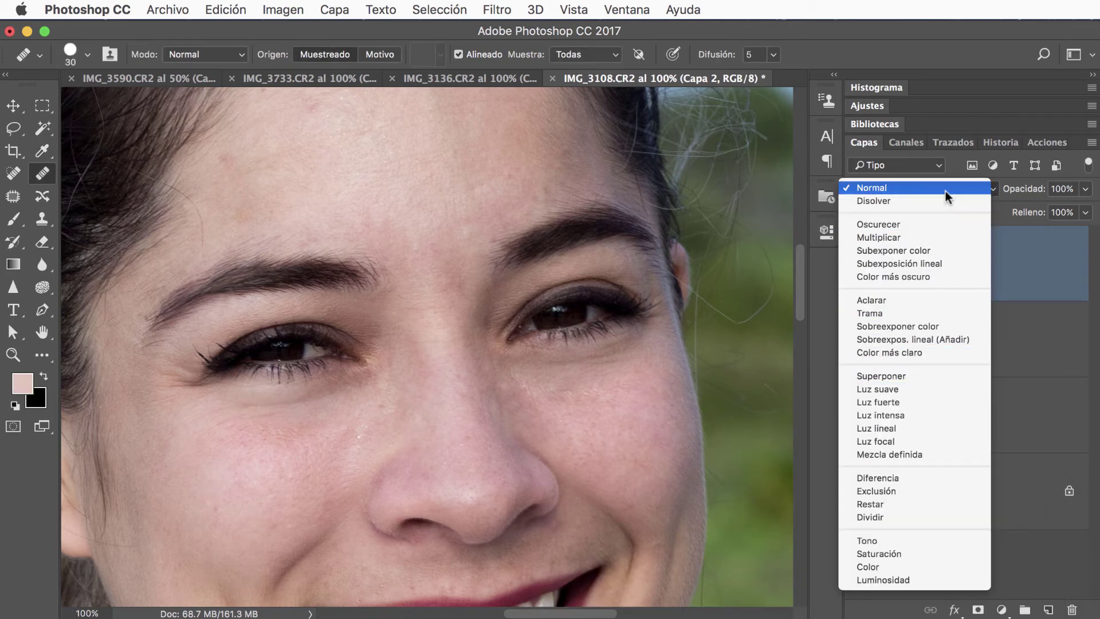
{"action": "left_click", "coordinate": [945, 191]}
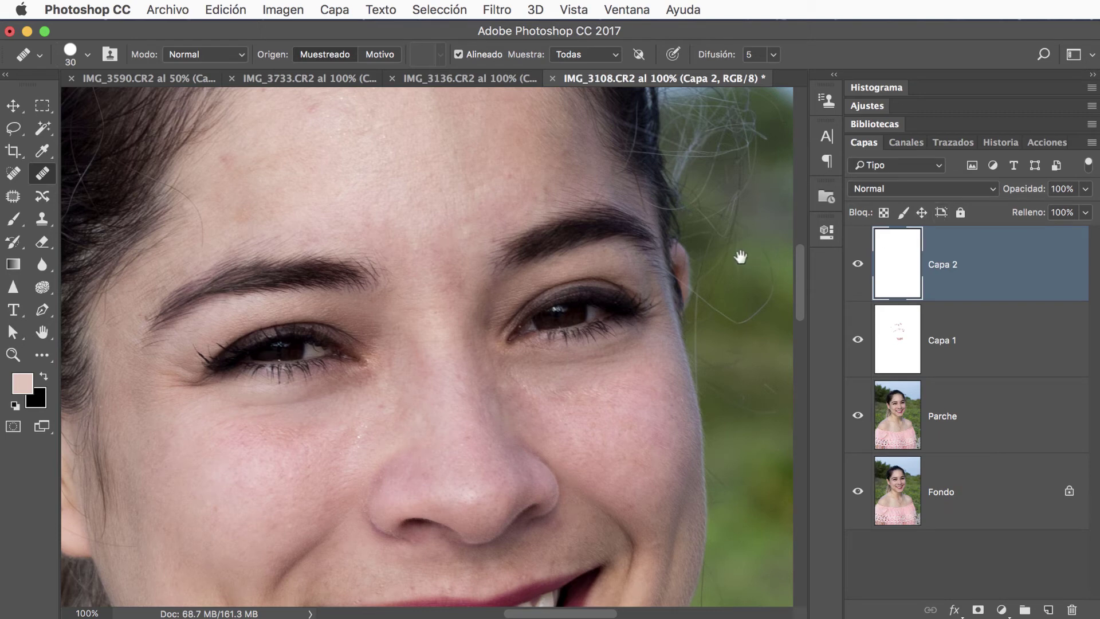
{"action": "left_click_drag", "start_coordinate": [741, 257], "coordinate": [844, 373]}
{"action": "left_click_drag", "start_coordinate": [744, 344], "coordinate": [829, 383]}
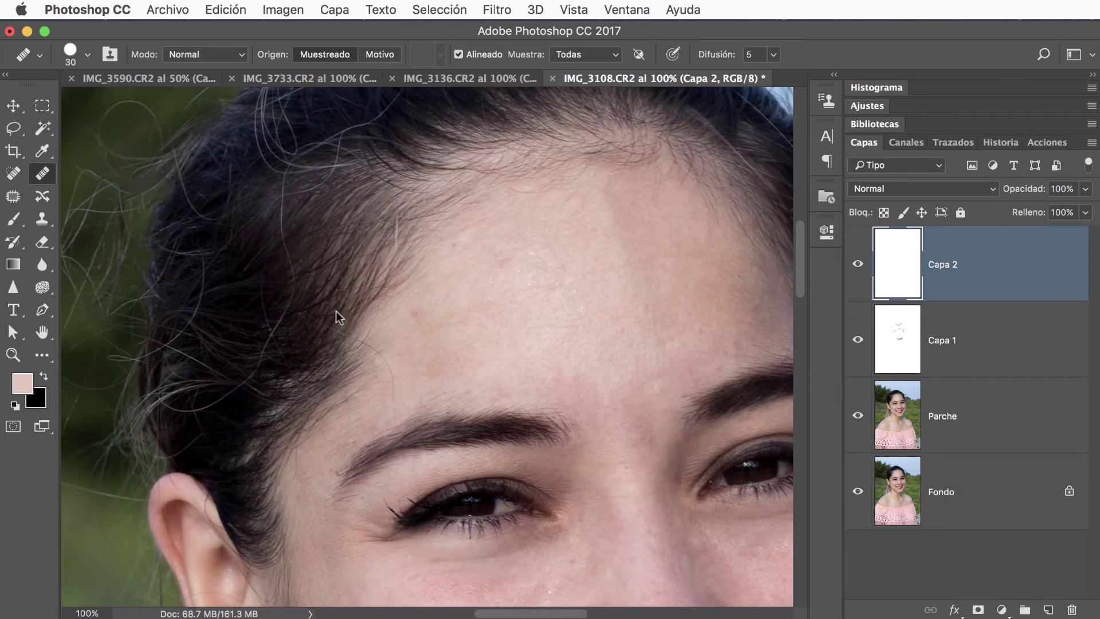
Paint a soft skin-tone stroke at 33% brush opacity over the hairline near the temple
{"action": "left_click", "coordinate": [13, 219]}
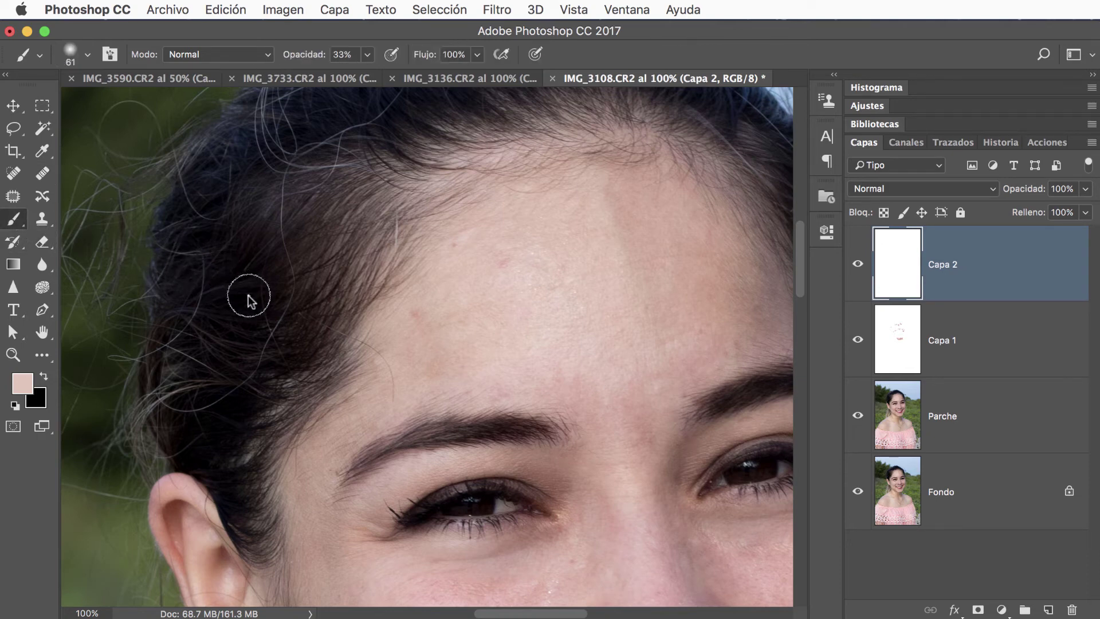
{"action": "left_click_drag", "start_coordinate": [193, 352], "coordinate": [241, 301]}
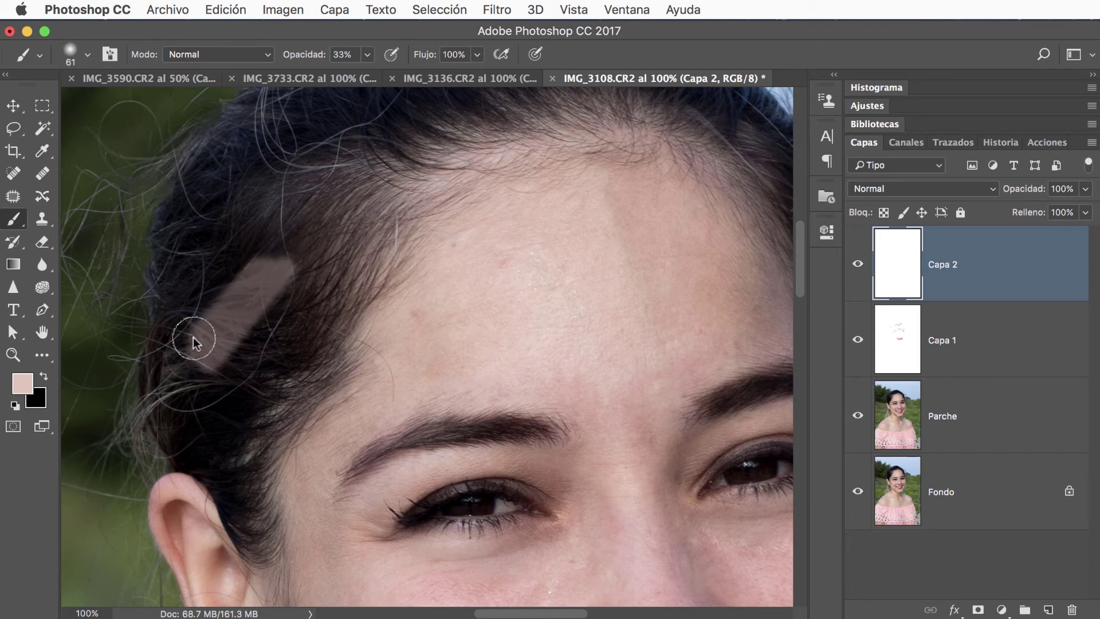
{"action": "mouse_move", "coordinate": [193, 338]}
{"action": "left_mouse_down"}
{"action": "mouse_move", "coordinate": [221, 346]}
{"action": "mouse_move", "coordinate": [249, 336]}
{"action": "left_mouse_up"}
{"action": "left_click", "coordinate": [202, 360]}
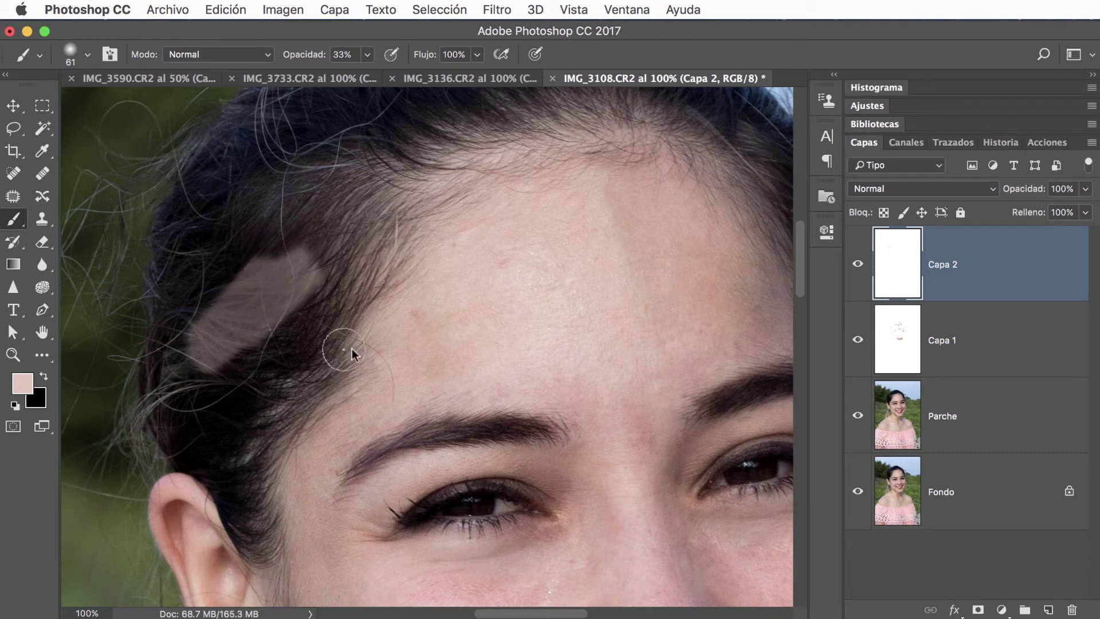
Undo the hairline stroke with Edición > Paso atrás and set Capa 2's blend mode to Luz suave
{"action": "left_click", "coordinate": [927, 188]}
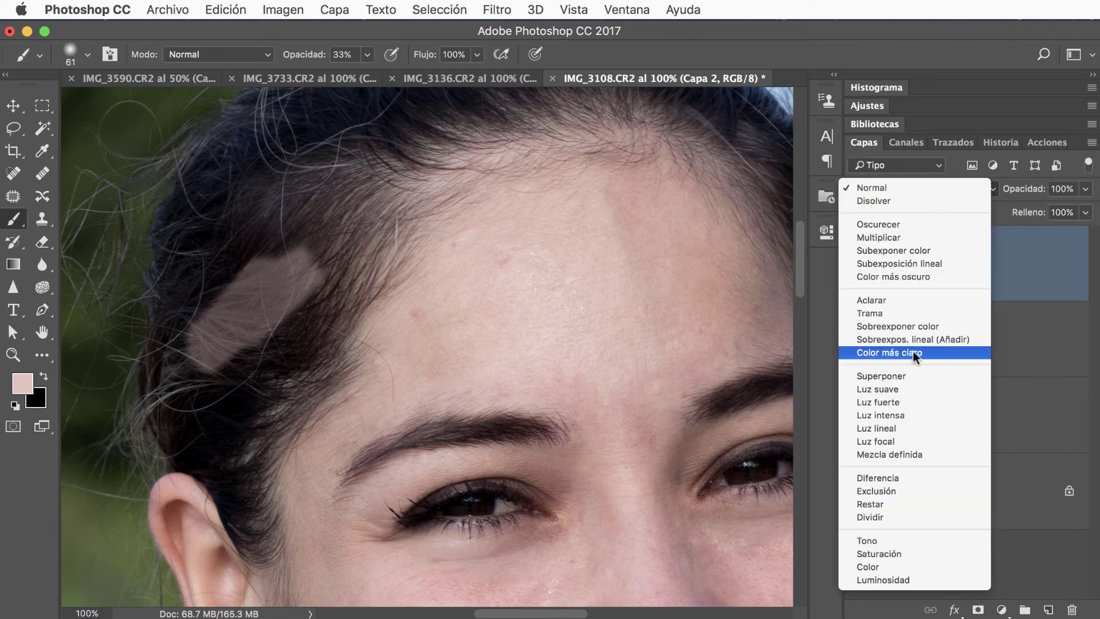
{"action": "left_click", "coordinate": [912, 384]}
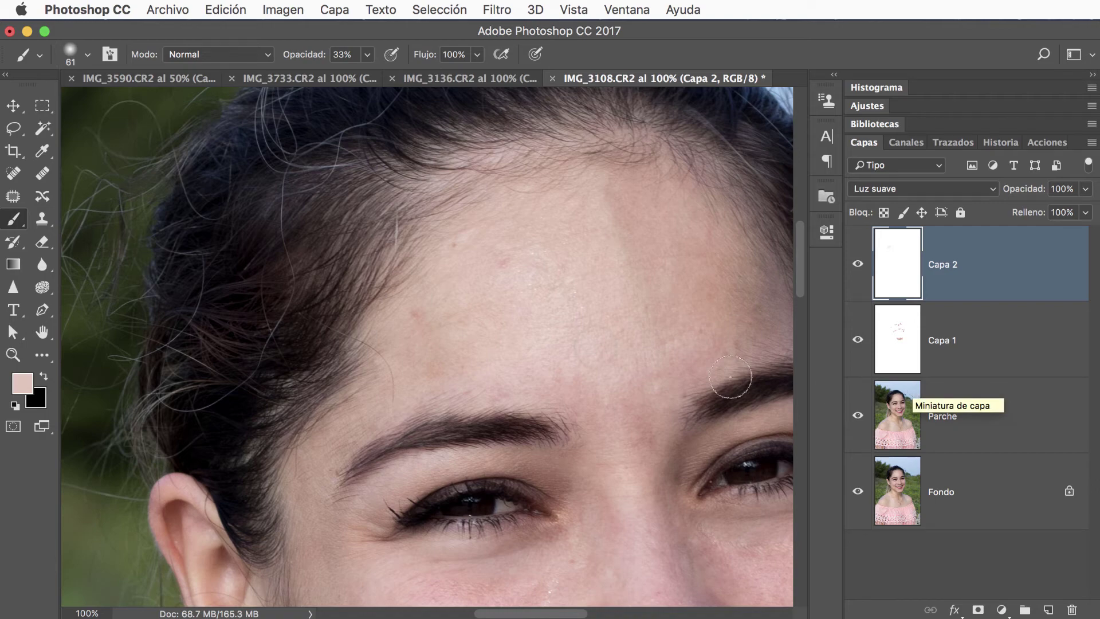
{"action": "left_click", "coordinate": [211, 8]}
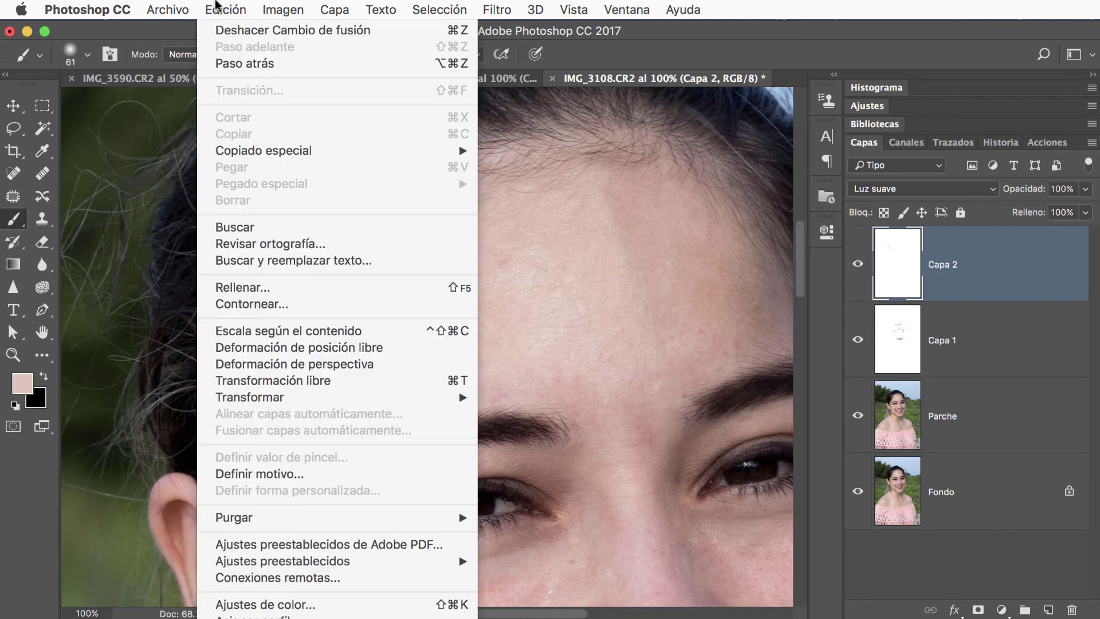
{"action": "left_click", "coordinate": [232, 63]}
{"action": "left_click", "coordinate": [230, 9]}
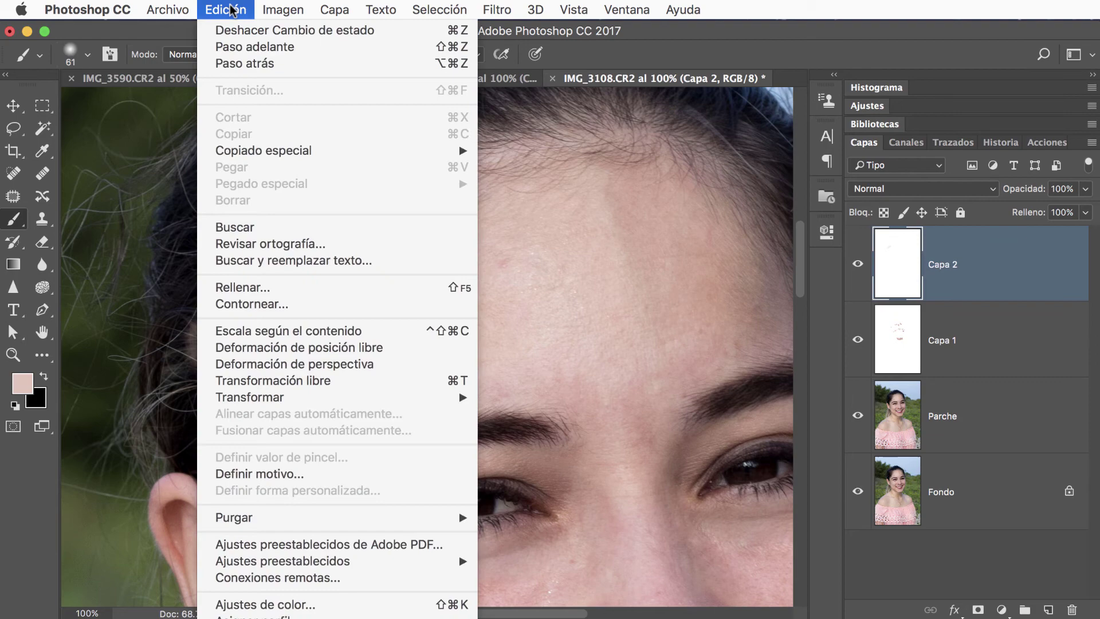
{"action": "left_click", "coordinate": [232, 65]}
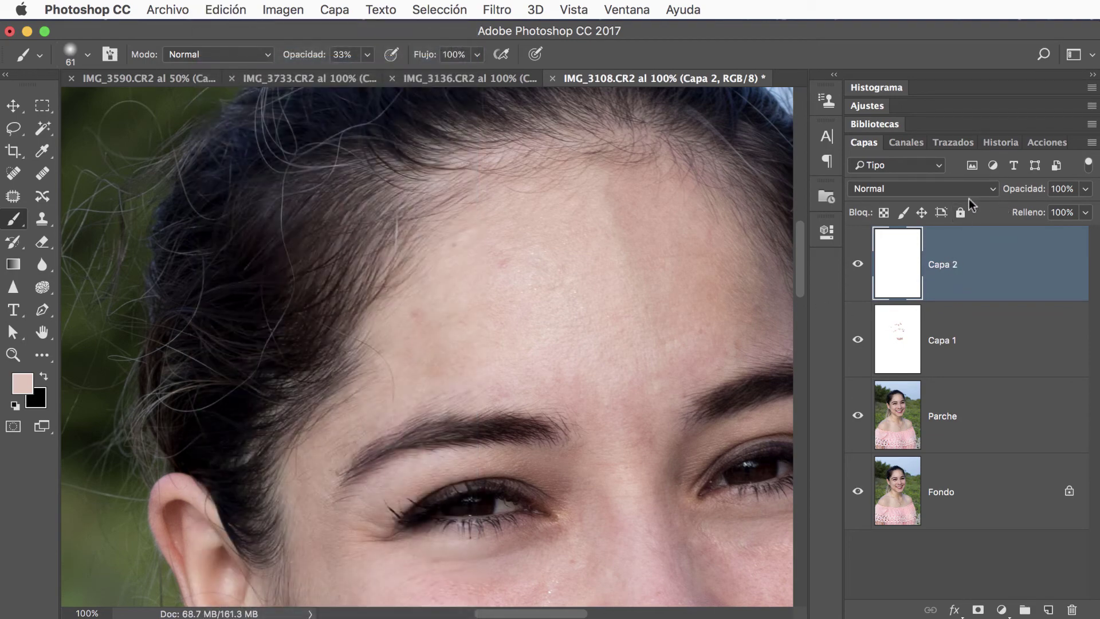
{"action": "left_click", "coordinate": [949, 190]}
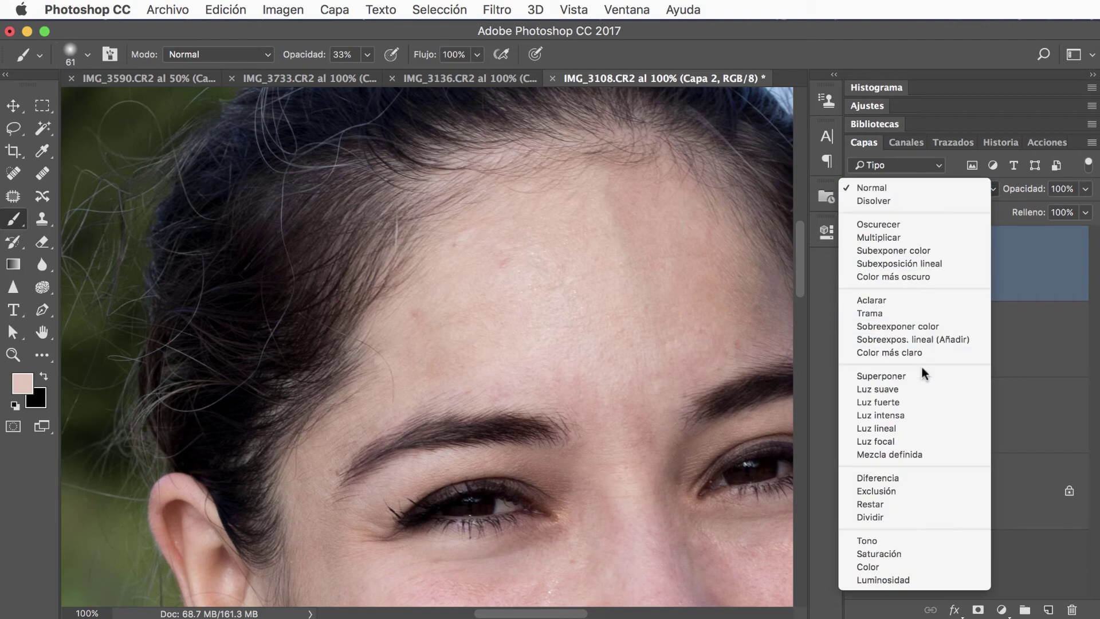
{"action": "left_click", "coordinate": [924, 389]}
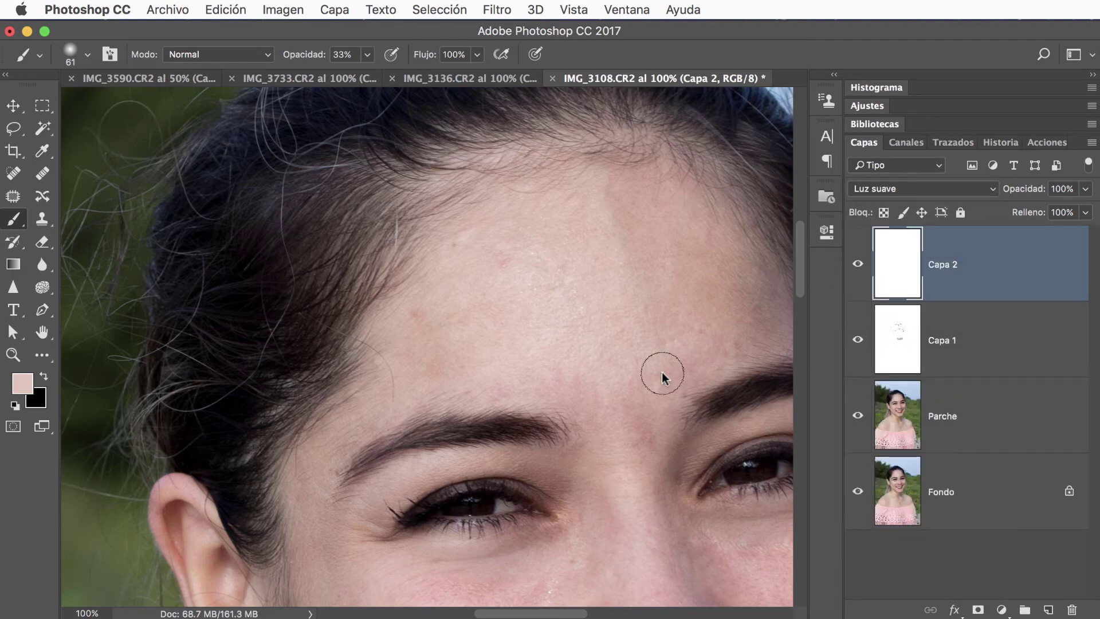
Paint soft-light skin tone under the left eye and near the inner eyebrow on Capa 2
{"action": "left_click_drag", "start_coordinate": [637, 381], "coordinate": [482, 239]}
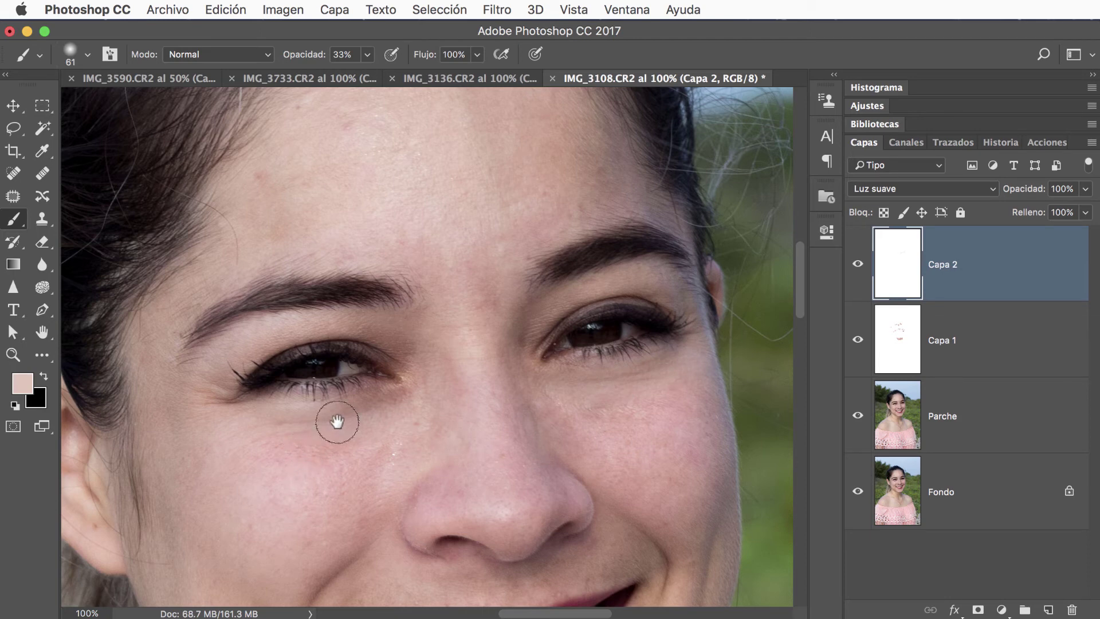
{"action": "left_click_drag", "start_coordinate": [322, 412], "coordinate": [348, 412]}
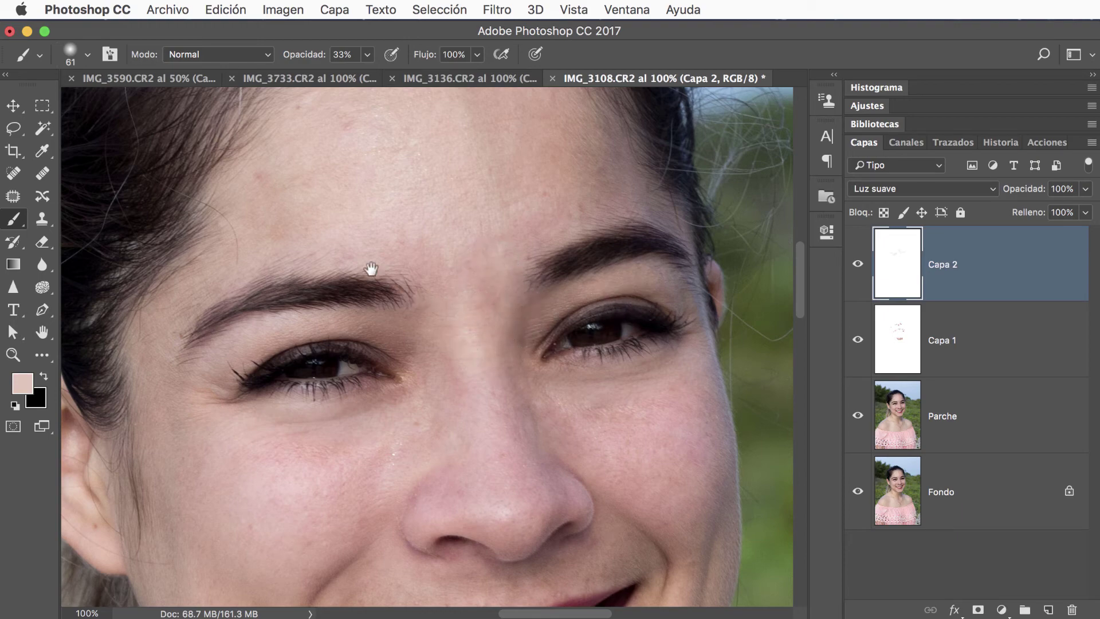
{"action": "left_click_drag", "start_coordinate": [369, 266], "coordinate": [339, 257]}
{"action": "left_click_drag", "start_coordinate": [473, 378], "coordinate": [437, 251]}
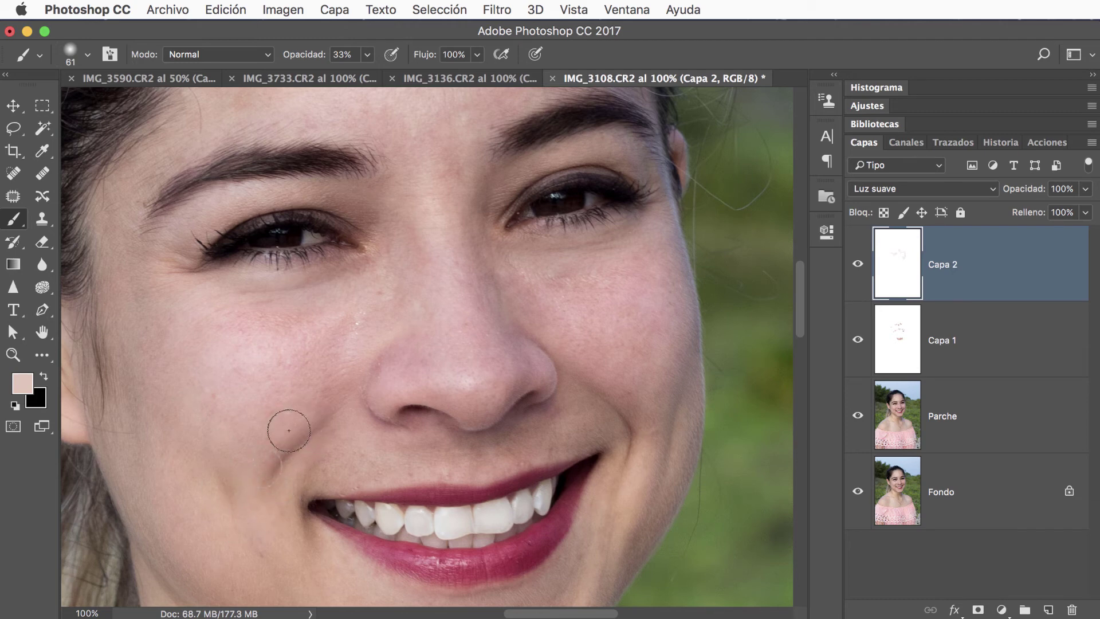
{"action": "left_click_drag", "start_coordinate": [275, 427], "coordinate": [285, 360]}
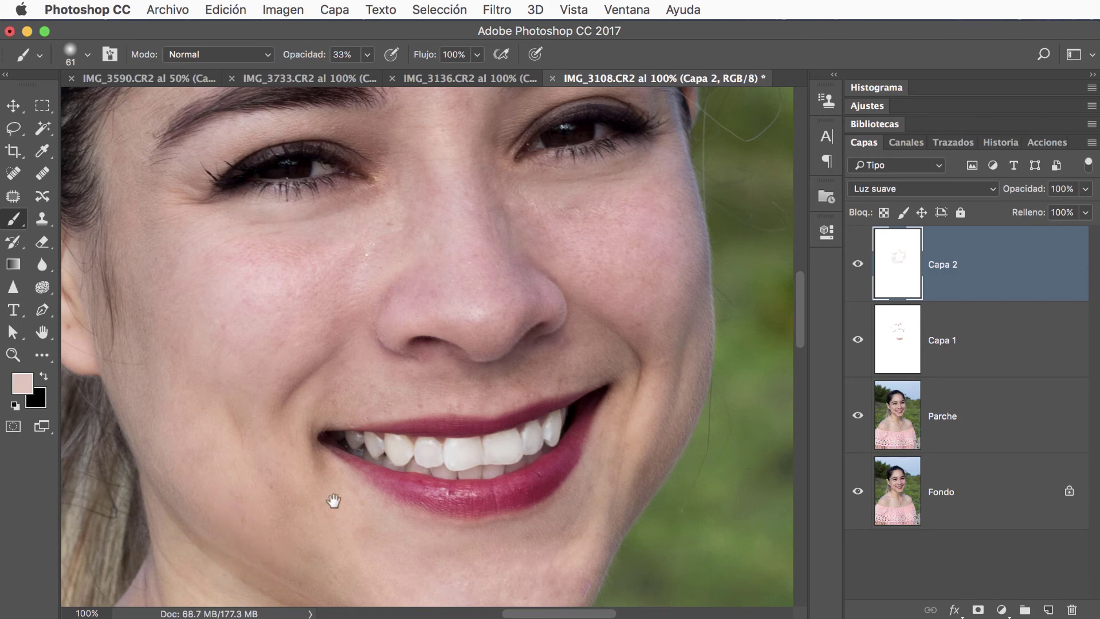
{"action": "scroll", "coordinate": [333, 501], "scroll_direction": "up", "scroll_amount": 3}
{"action": "scroll", "coordinate": [331, 523], "scroll_direction": "up", "scroll_amount": 3}
{"action": "scroll", "coordinate": [336, 474], "scroll_direction": "up", "scroll_amount": 3}
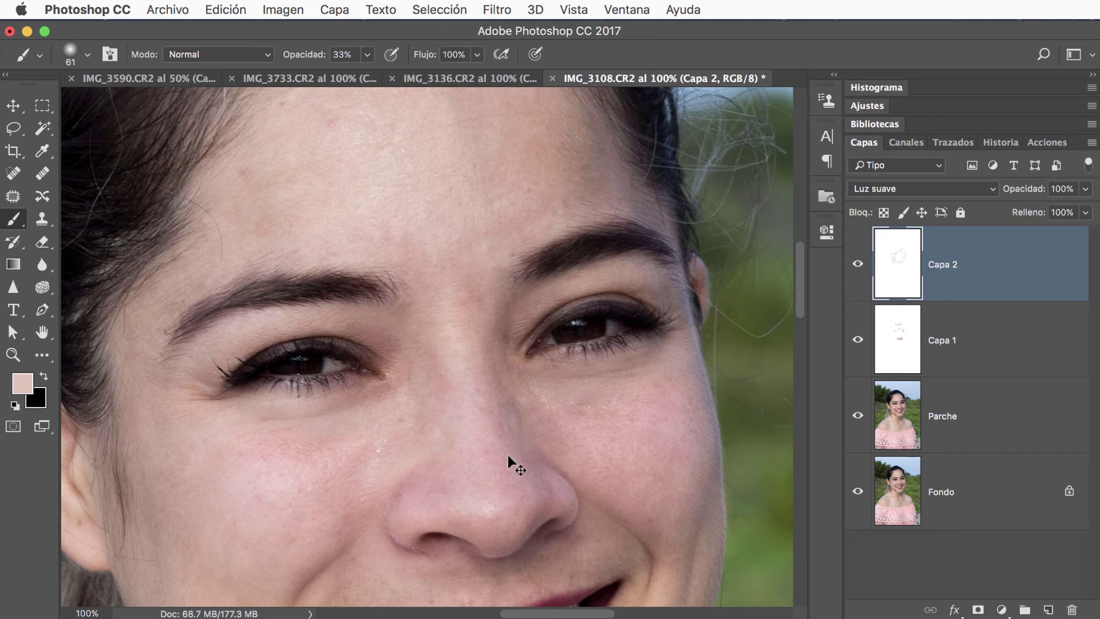
{"action": "scroll", "coordinate": [508, 455], "scroll_direction": "down", "scroll_amount": 1}
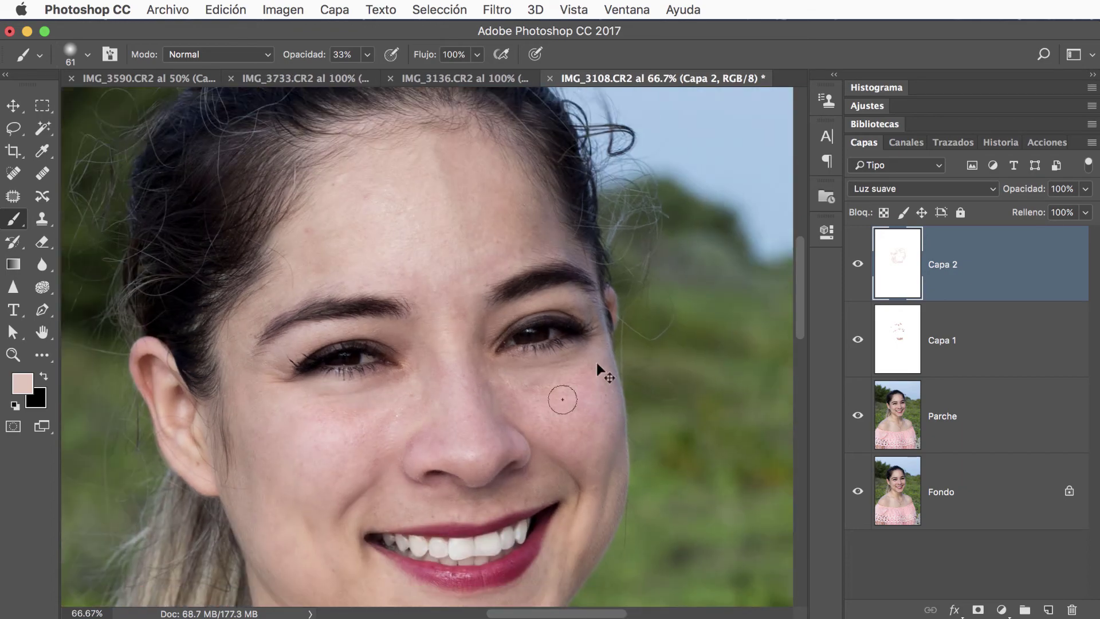
{"action": "left_click", "coordinate": [859, 269]}
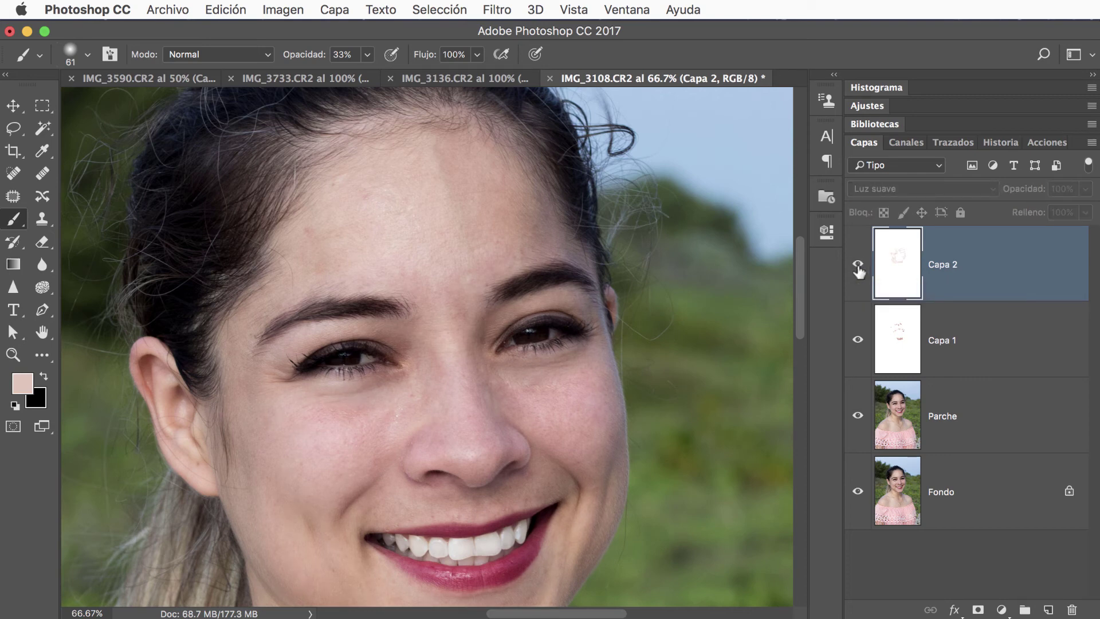
{"action": "left_click", "coordinate": [859, 270]}
{"action": "left_click", "coordinate": [859, 269]}
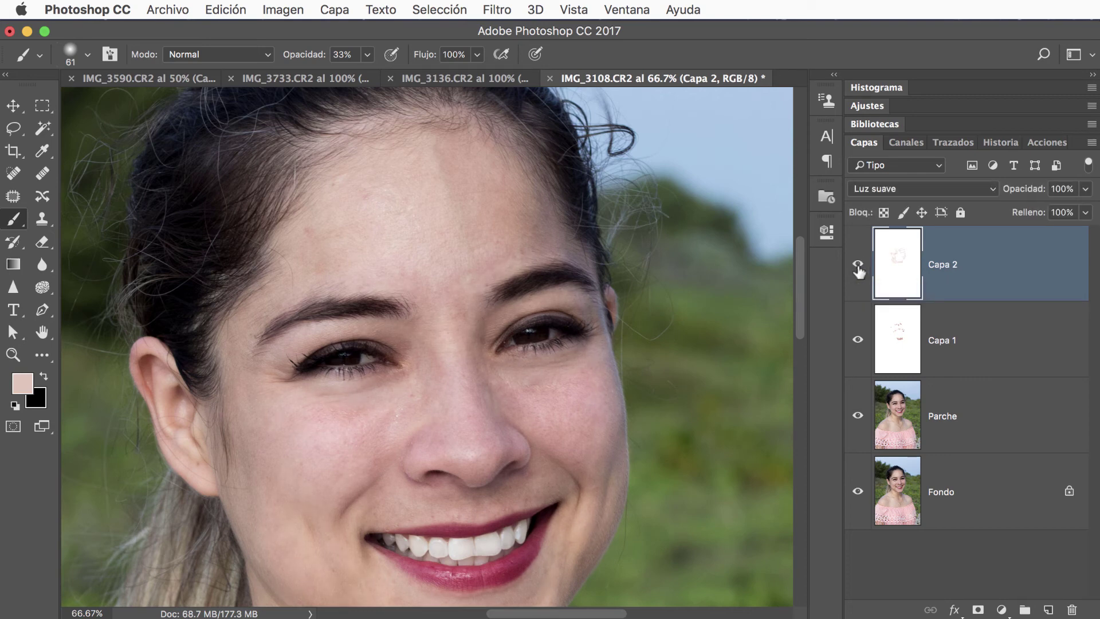
{"action": "left_click", "coordinate": [859, 270]}
{"action": "left_click", "coordinate": [859, 269]}
{"action": "key", "text": "super+minus"}
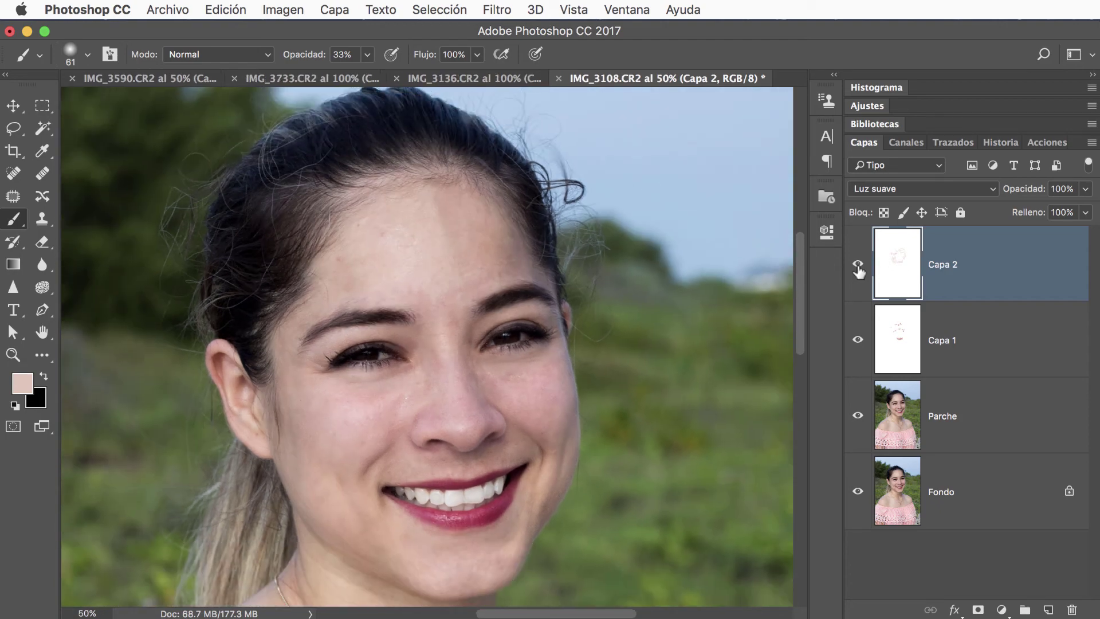
{"action": "left_click_drag", "start_coordinate": [859, 269], "coordinate": [861, 417]}
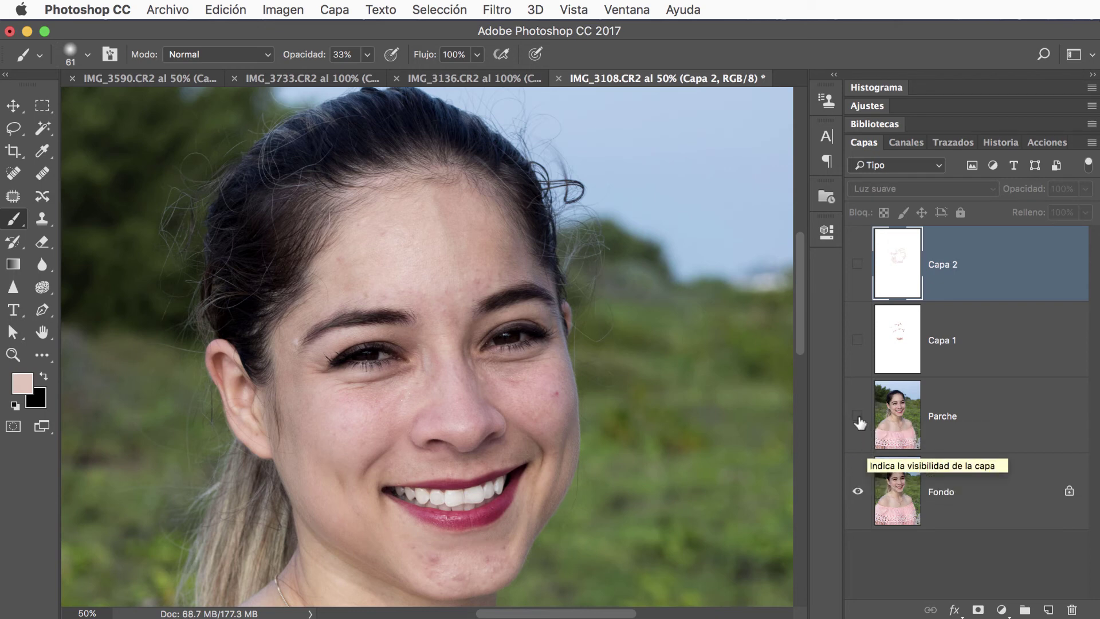
{"action": "left_click", "coordinate": [858, 416]}
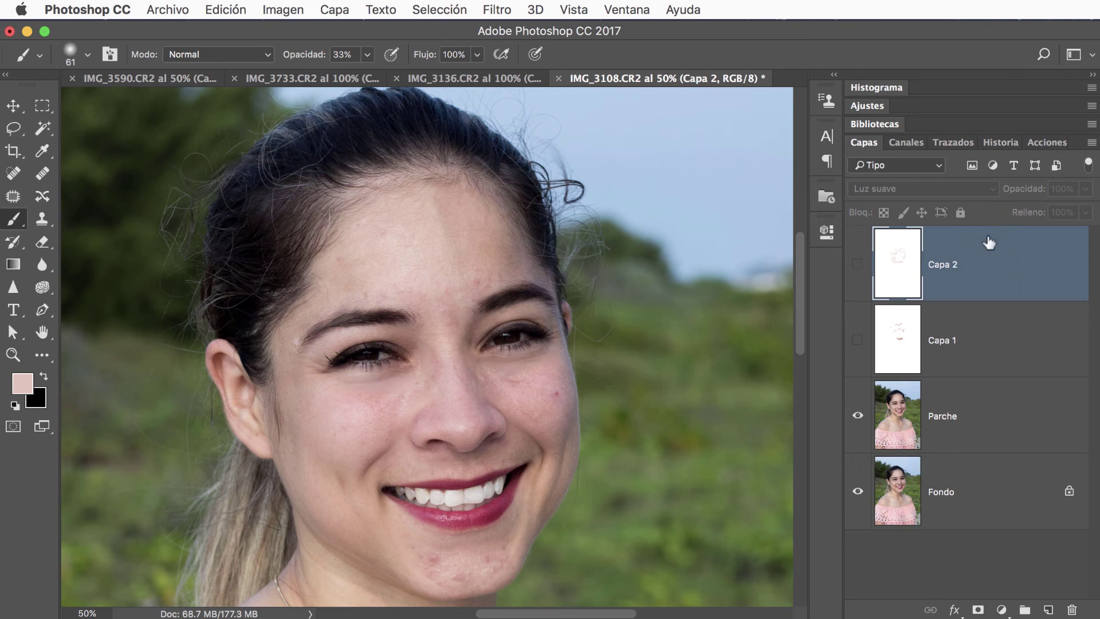
{"action": "left_click", "coordinate": [940, 420]}
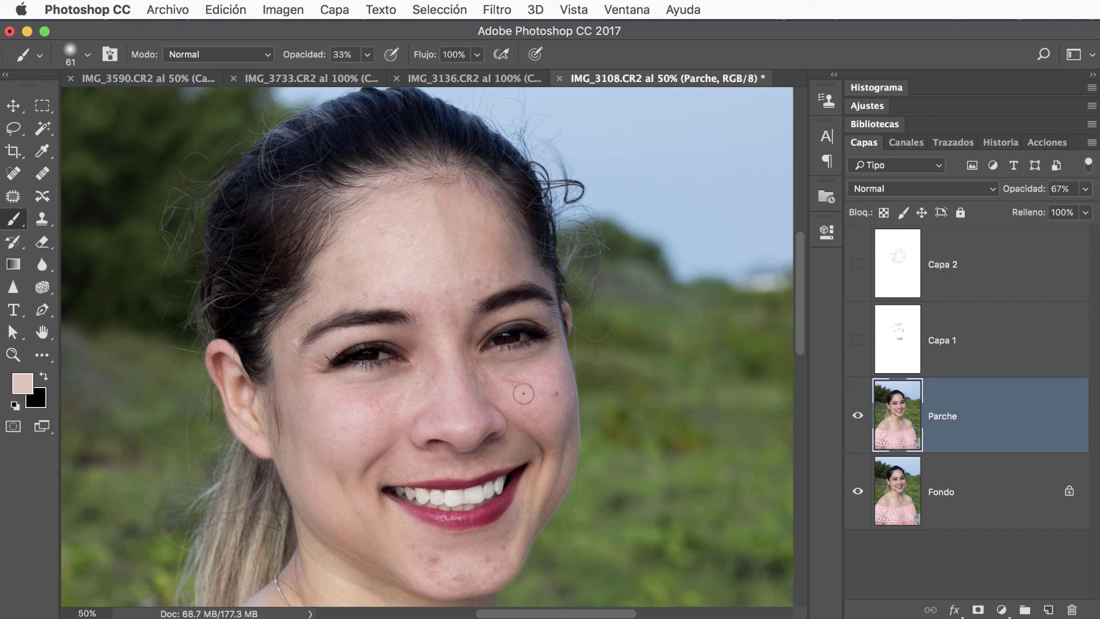
{"action": "left_click", "coordinate": [858, 344]}
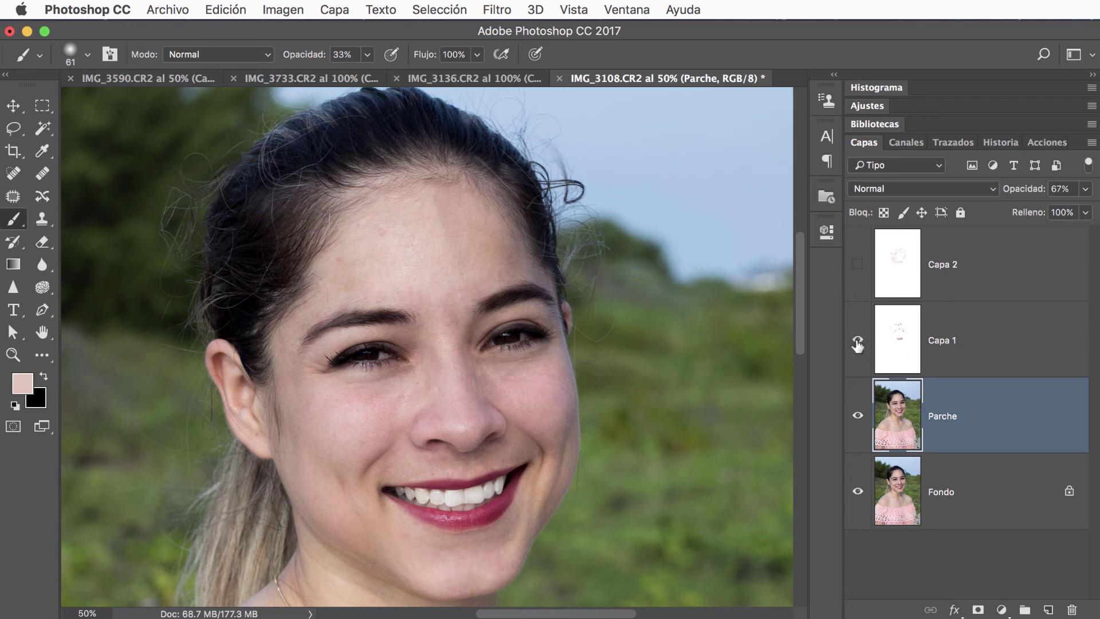
{"action": "left_click", "coordinate": [857, 268]}
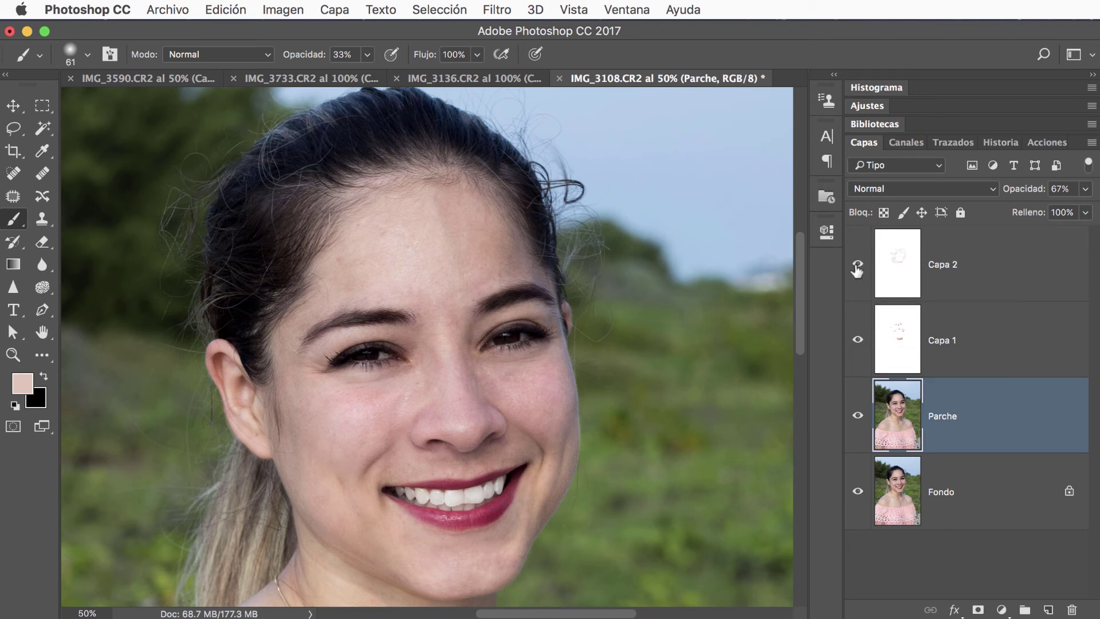
{"action": "left_click", "coordinate": [894, 268]}
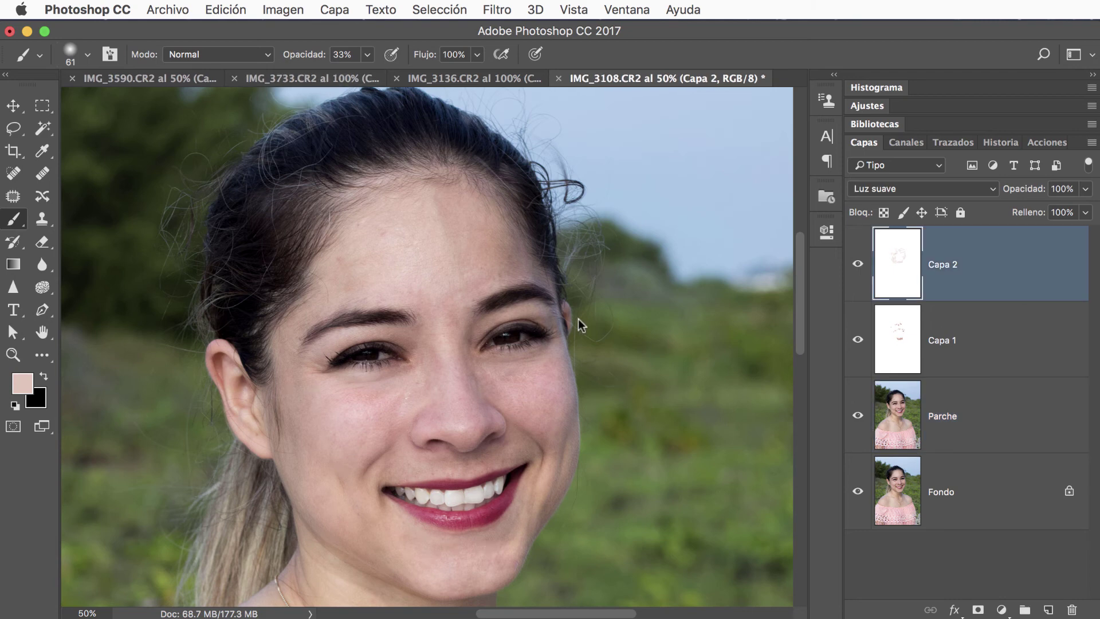
{"action": "mouse_move", "coordinate": [857, 264]}
{"action": "left_mouse_down"}
{"action": "mouse_move", "coordinate": [854, 413]}
{"action": "mouse_move", "coordinate": [856, 265]}
{"action": "left_mouse_up"}
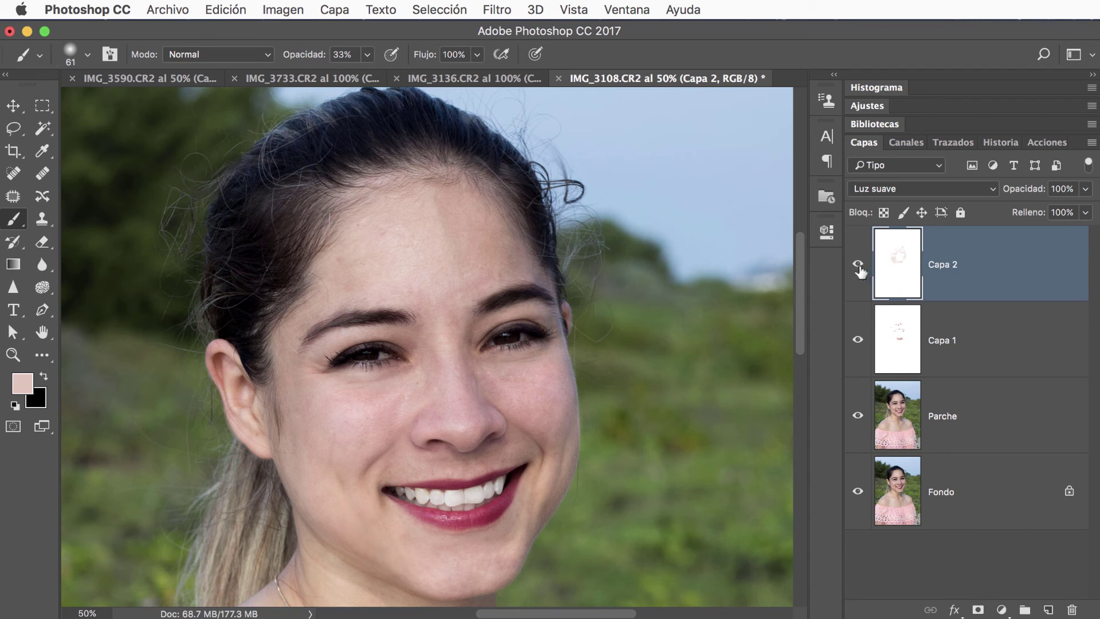
{"action": "mouse_move", "coordinate": [858, 264]}
{"action": "left_mouse_down"}
{"action": "mouse_move", "coordinate": [865, 419]}
{"action": "mouse_move", "coordinate": [868, 282]}
{"action": "left_mouse_up"}
Compare the IMG_3136 sunglasses photo before and after by toggling Capa 1's visibility
{"action": "left_click", "coordinate": [493, 78]}
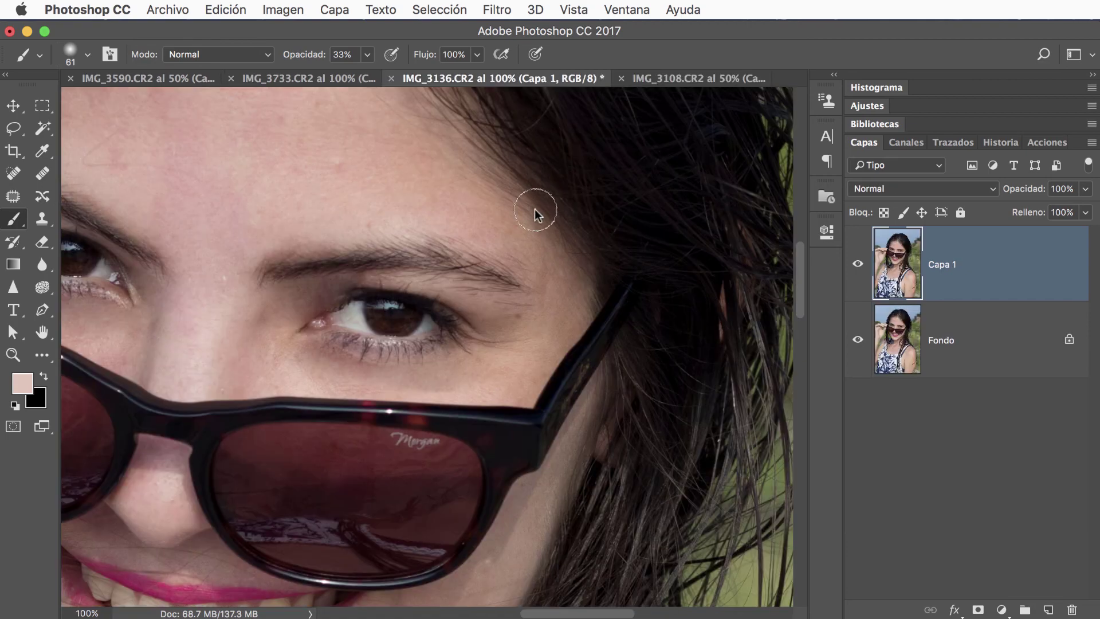
{"action": "left_click_drag", "start_coordinate": [504, 283], "coordinate": [714, 275]}
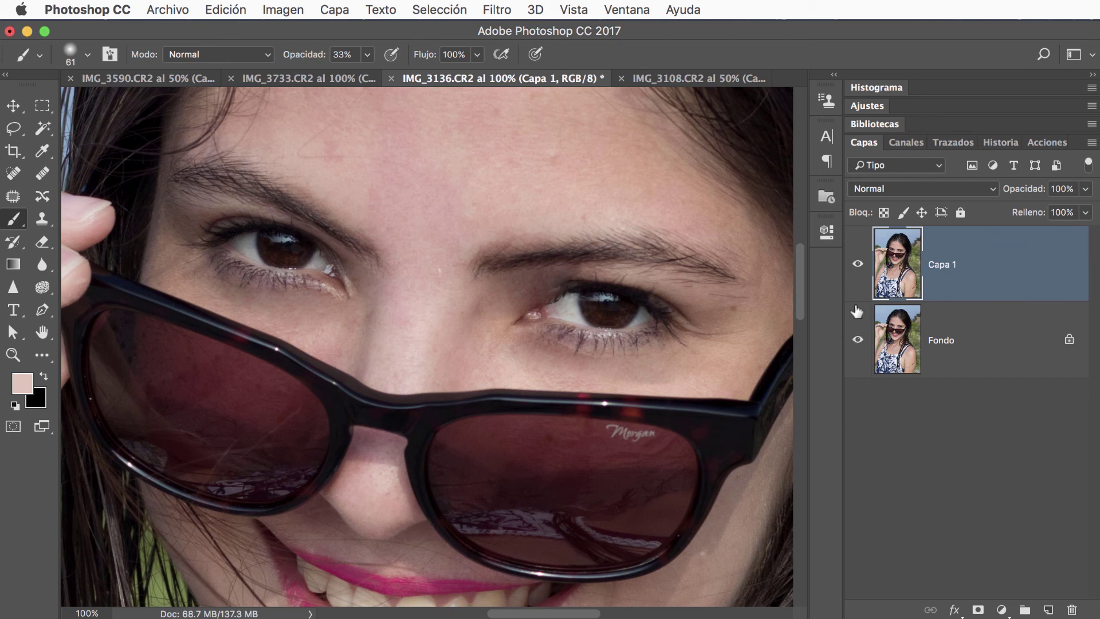
{"action": "left_click", "coordinate": [858, 268]}
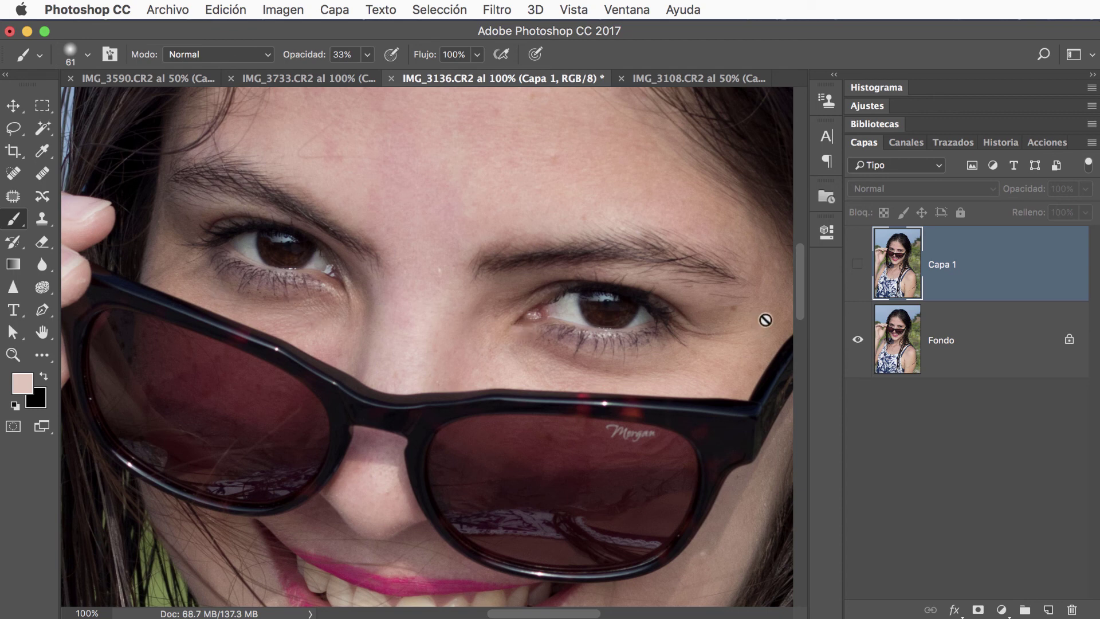
{"action": "left_click", "coordinate": [858, 267]}
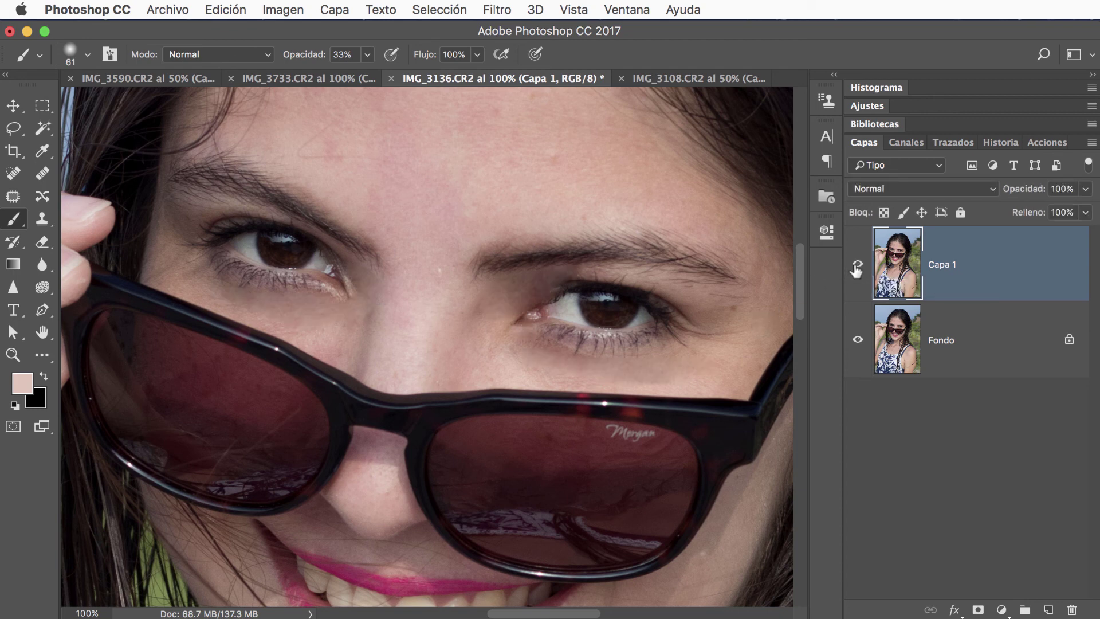
Compare the IMG_3733 pool photo by hiding Capa 1–3, then showing them again
{"action": "left_click", "coordinate": [280, 78]}
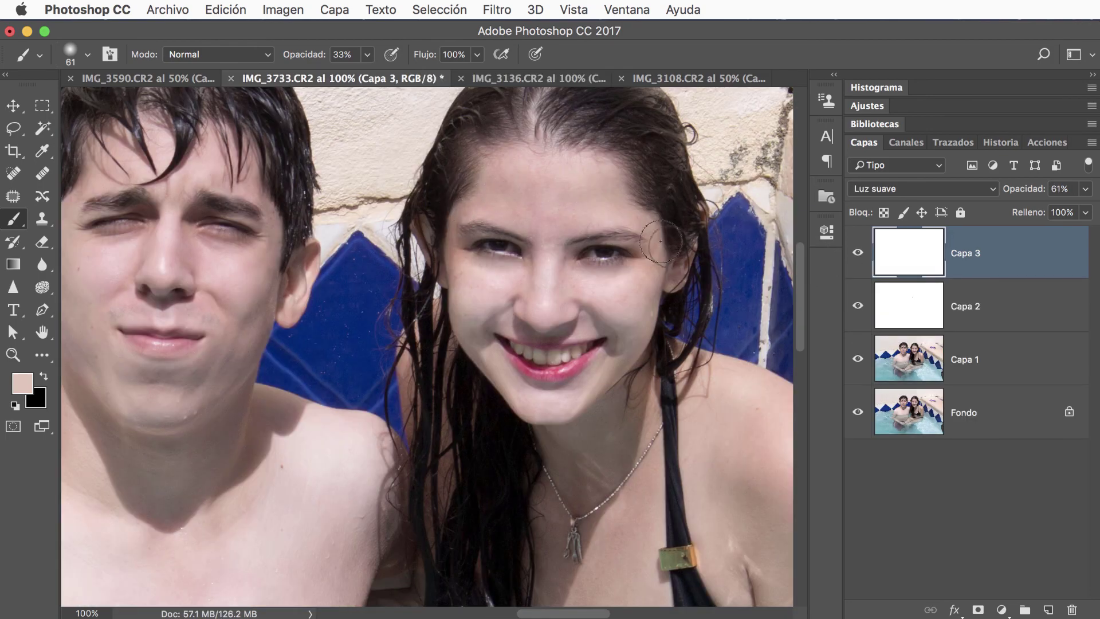
{"action": "left_click", "coordinate": [858, 253]}
{"action": "left_click", "coordinate": [858, 306]}
{"action": "left_click", "coordinate": [857, 359]}
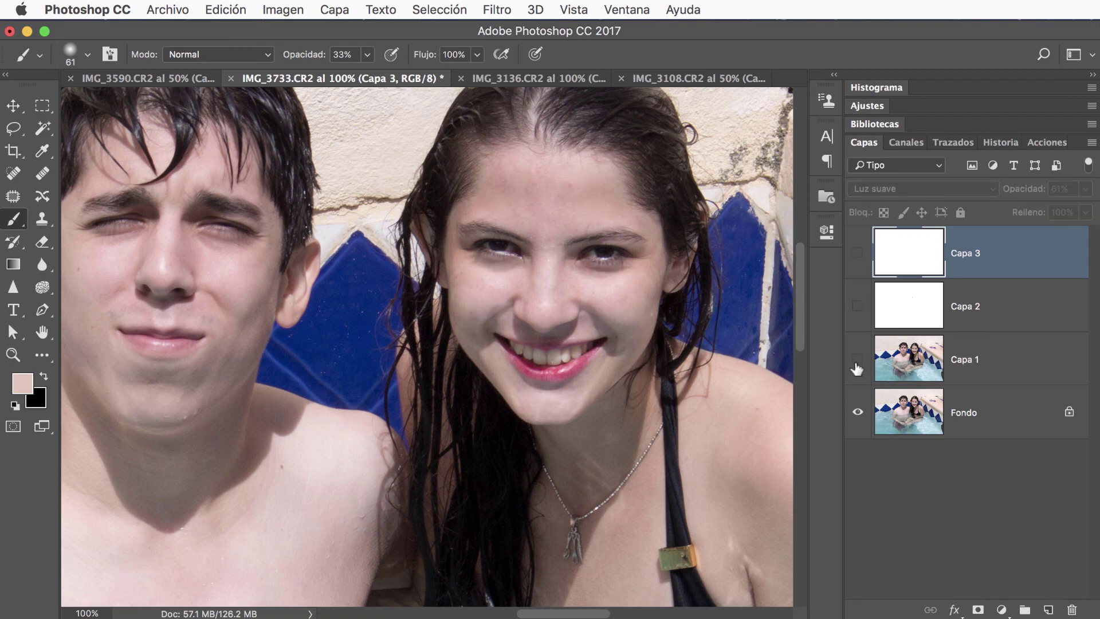
{"action": "left_click_drag", "start_coordinate": [857, 368], "coordinate": [856, 267]}
{"action": "left_click", "coordinate": [856, 256]}
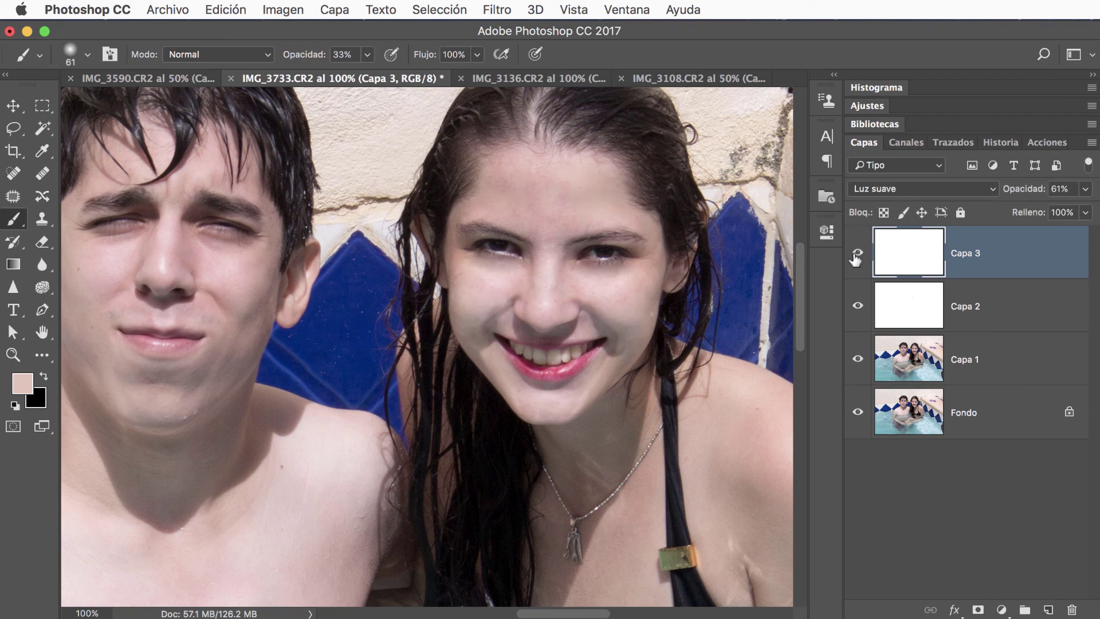
{"action": "left_click", "coordinate": [170, 82]}
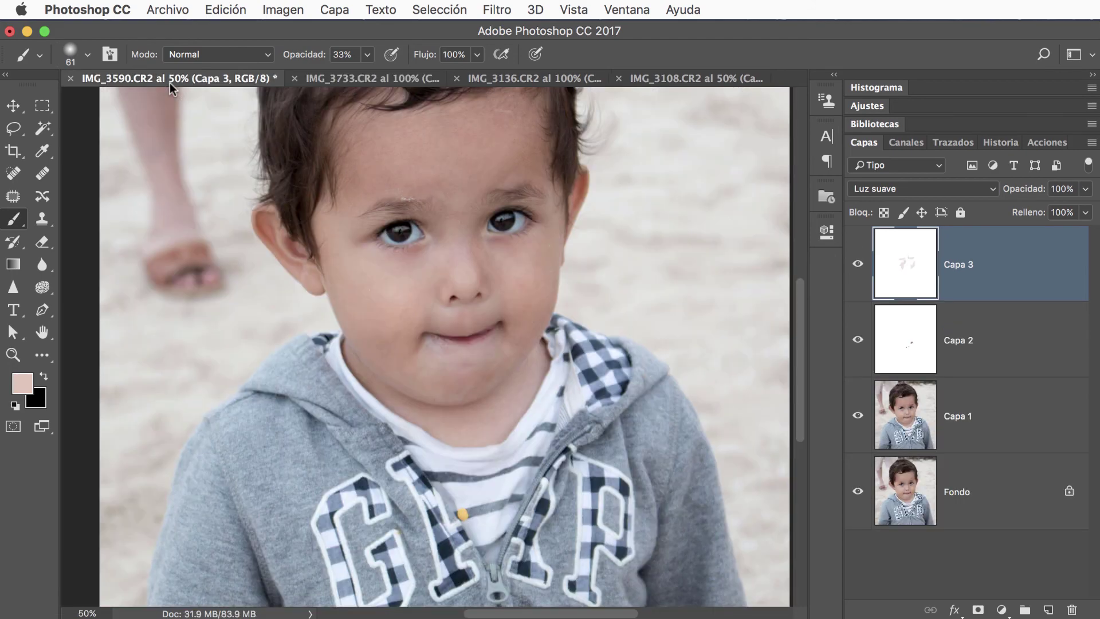
{"action": "left_click_drag", "start_coordinate": [748, 345], "coordinate": [709, 503]}
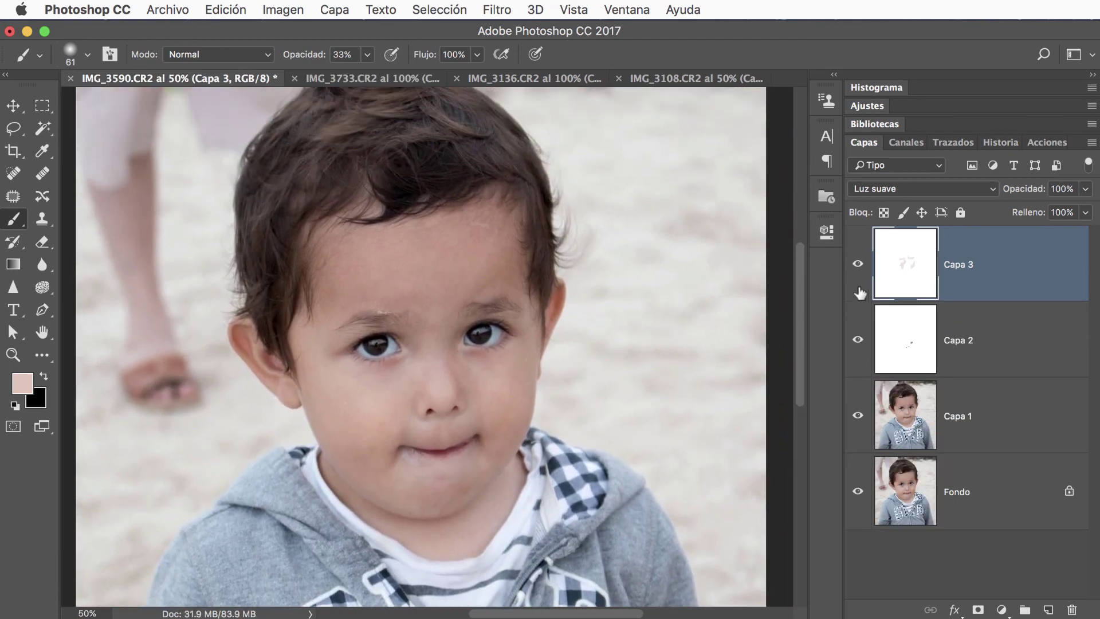
{"action": "left_click_drag", "start_coordinate": [858, 265], "coordinate": [858, 344]}
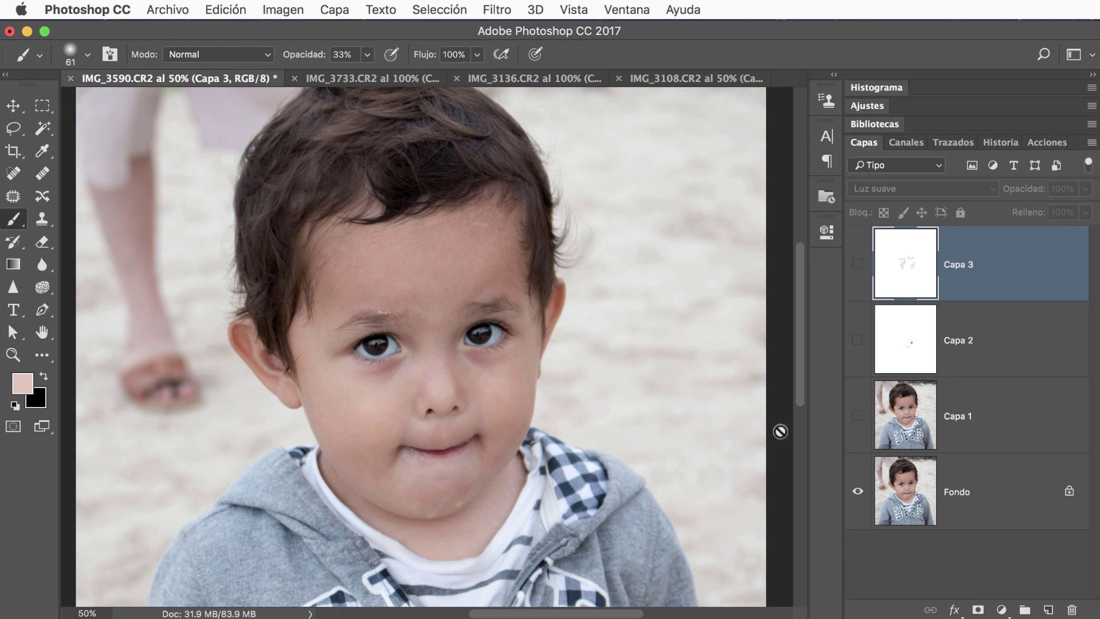
{"action": "left_click_drag", "start_coordinate": [855, 321], "coordinate": [856, 272]}
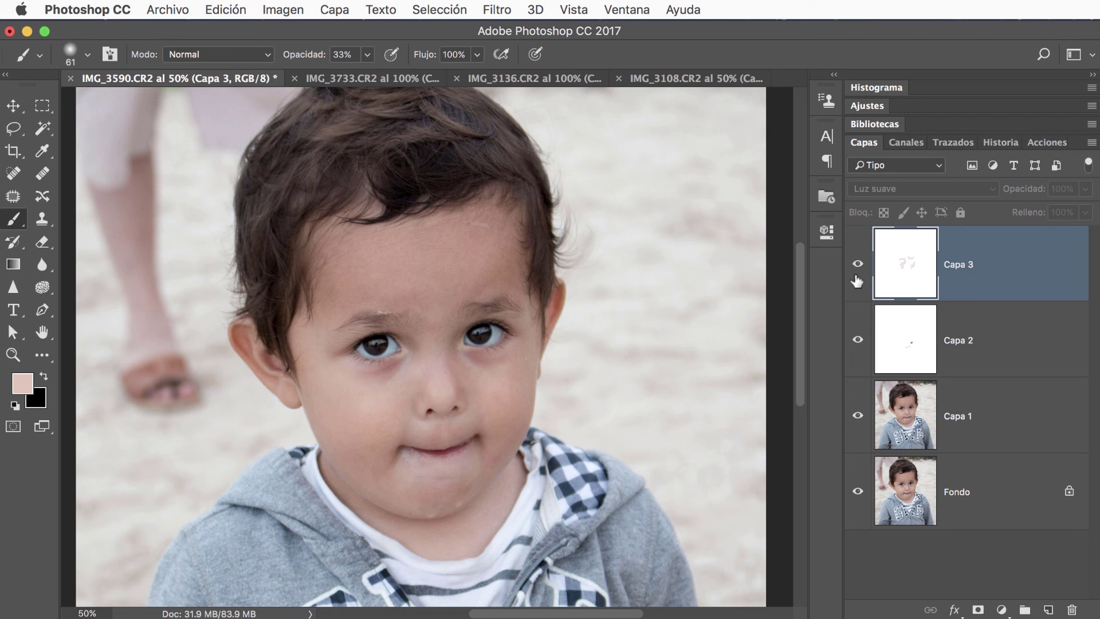